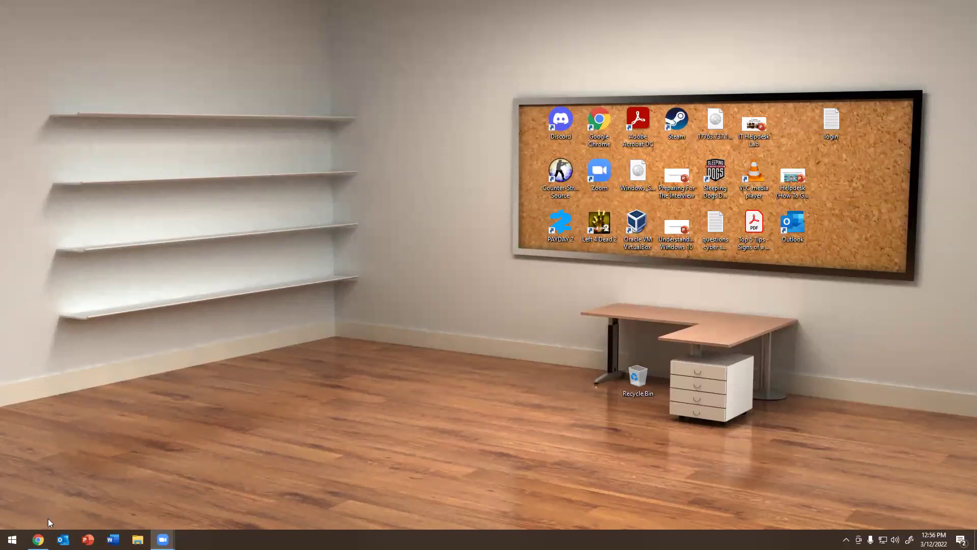
Open a new maximized Chrome window and go to office.com
left_click(38, 539)
left_click(65, 522)
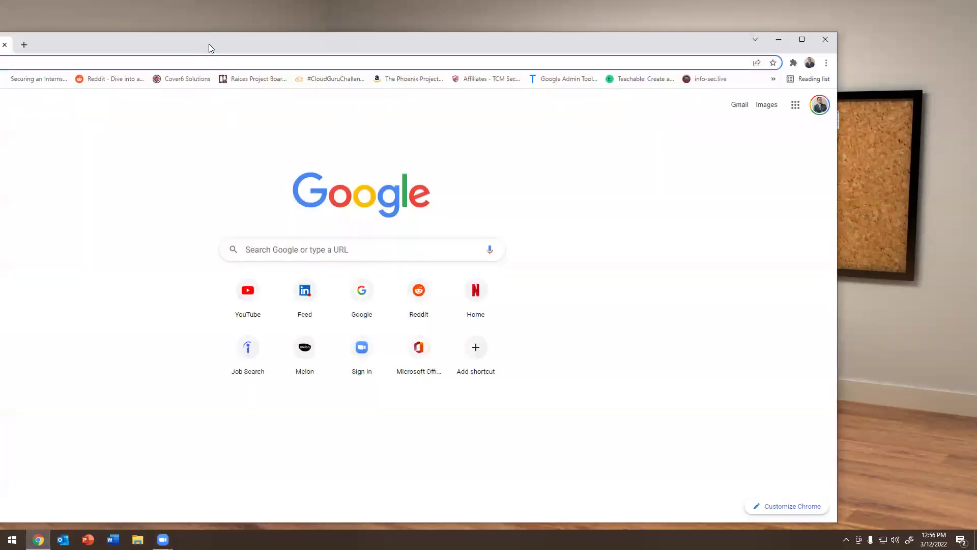
left_click_drag(211, 45, 387, 4)
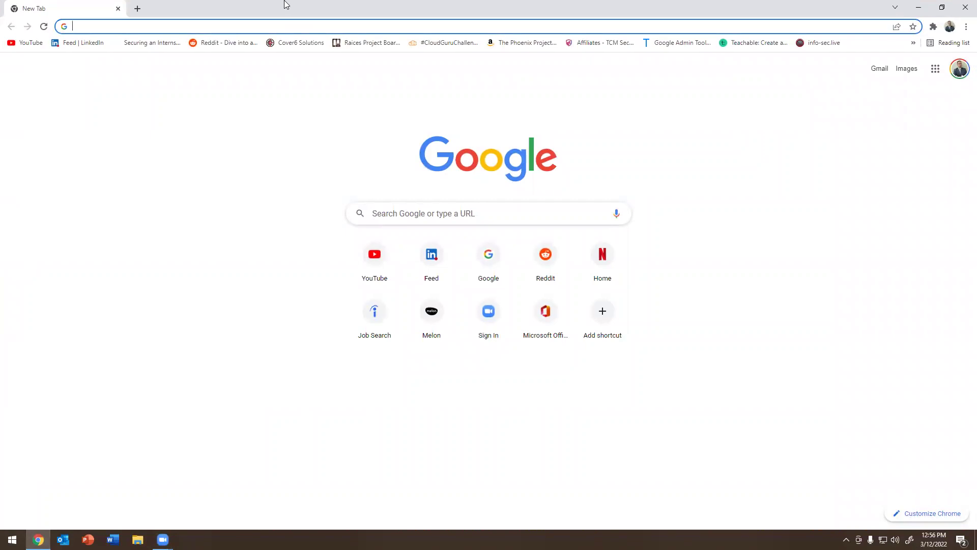
type("ofi")
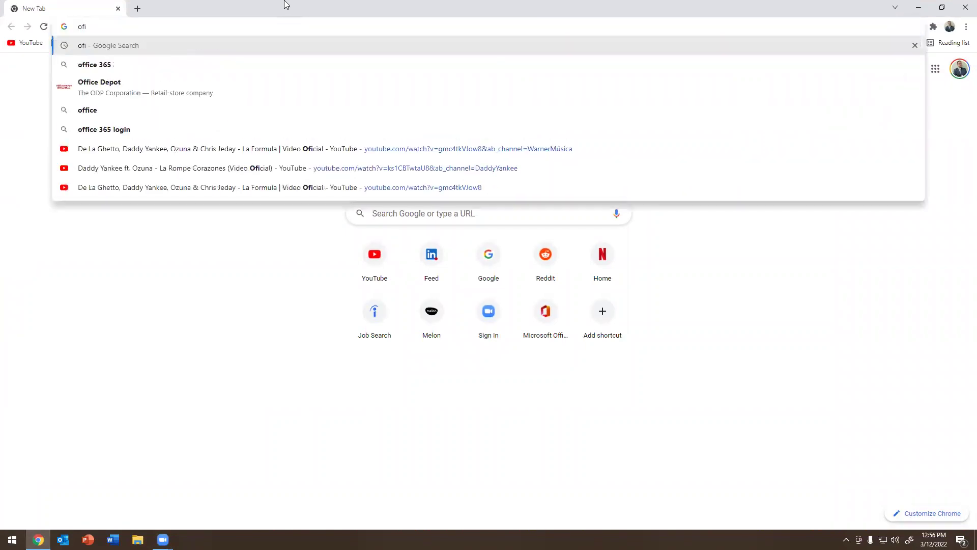
key("BackSpace")
type("fice.com")
key("Return")
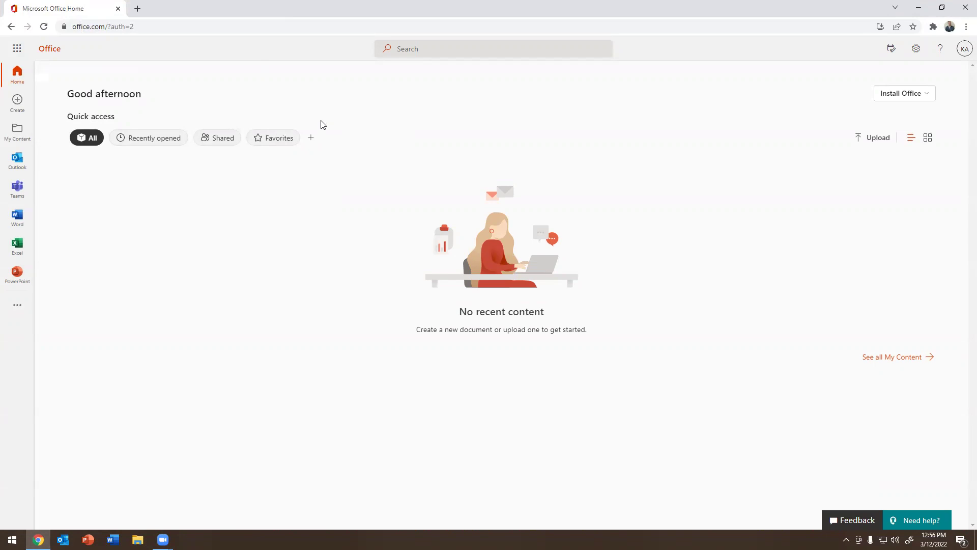
left_click(904, 93)
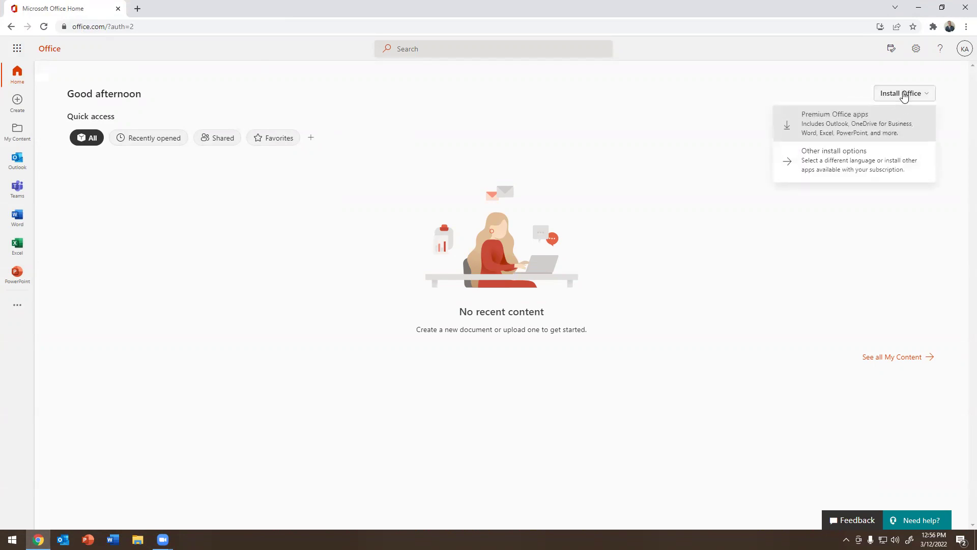
left_click(613, 112)
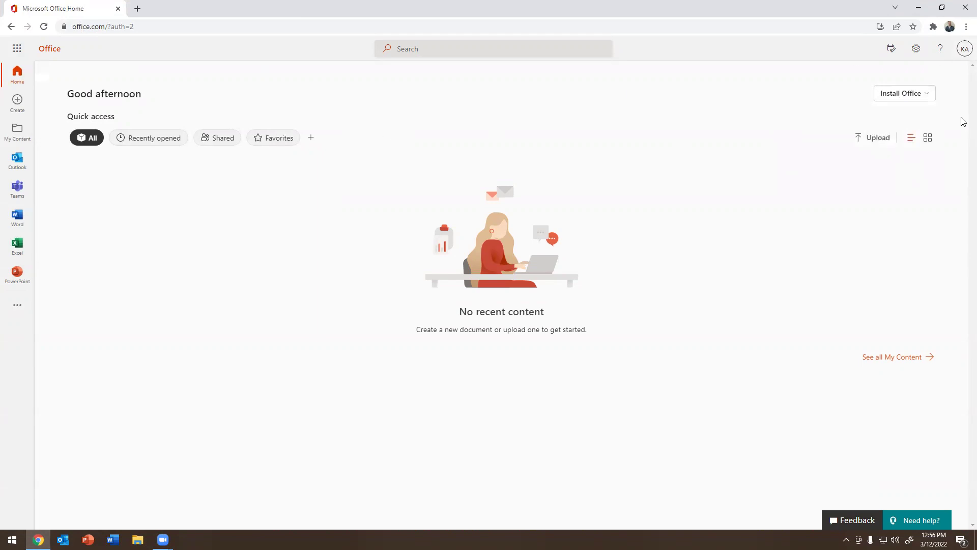
left_click(900, 95)
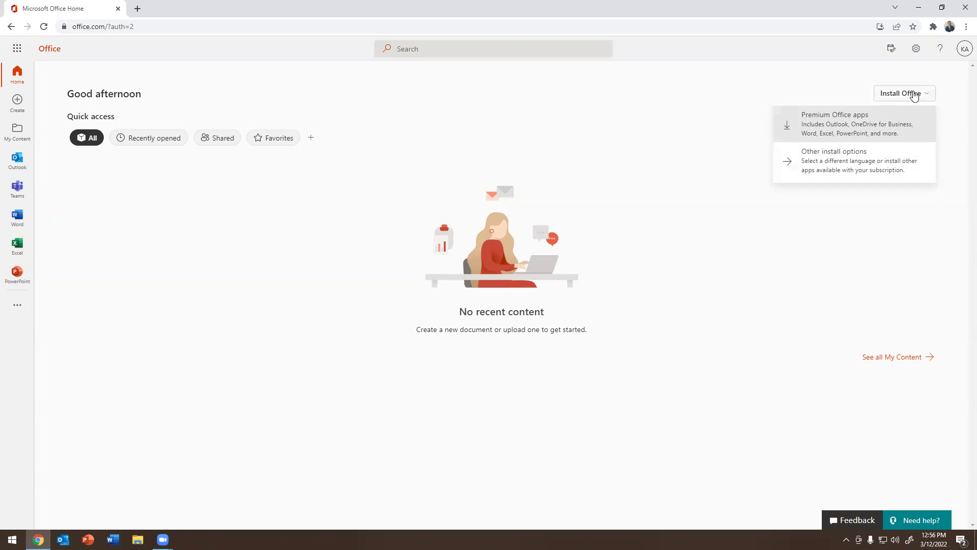
left_click(703, 127)
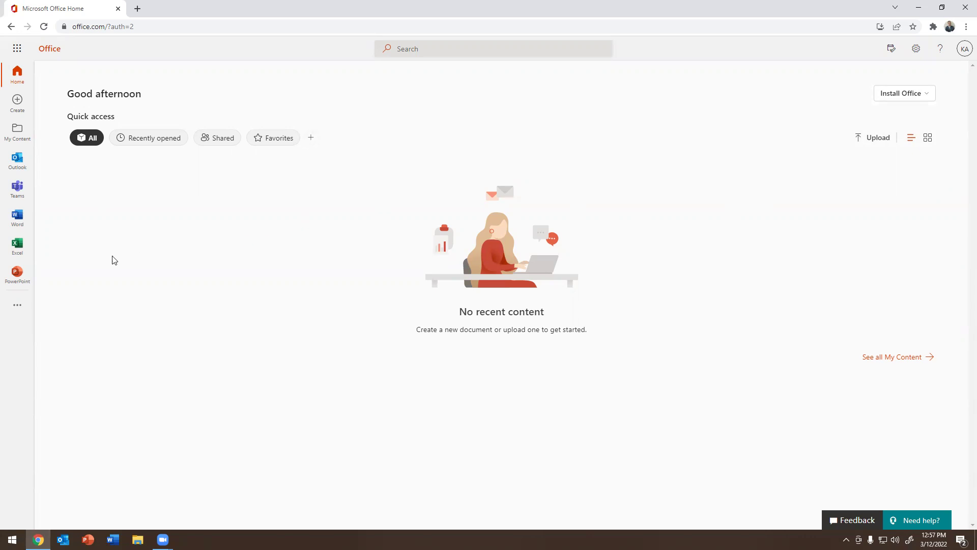
Open the Exchange admin center via Admin and Show all in the Microsoft 365 admin center
left_click(18, 307)
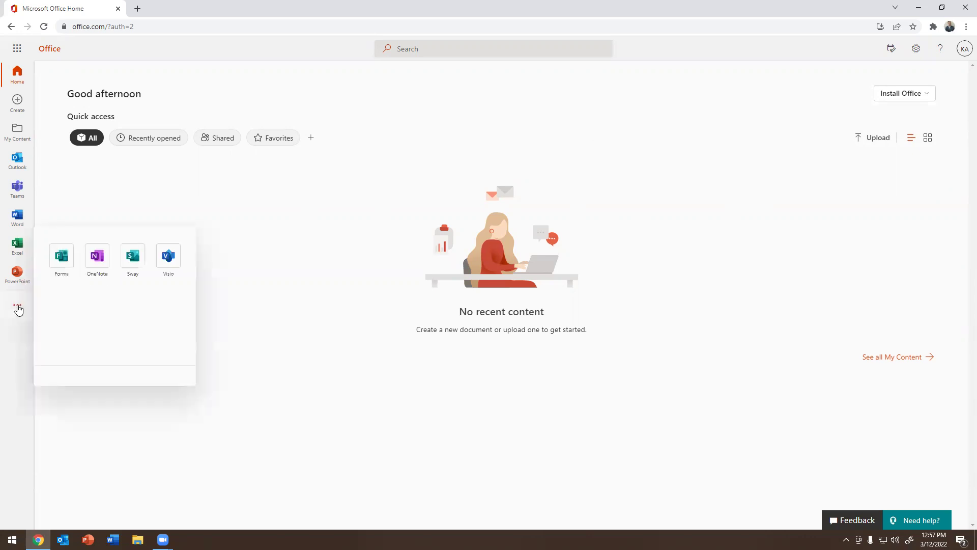
left_click(19, 47)
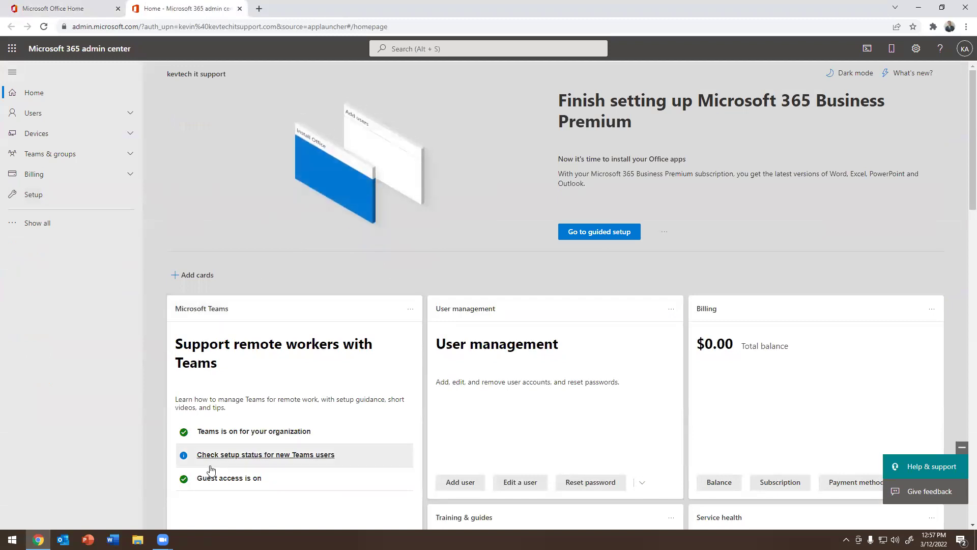
left_click(51, 227)
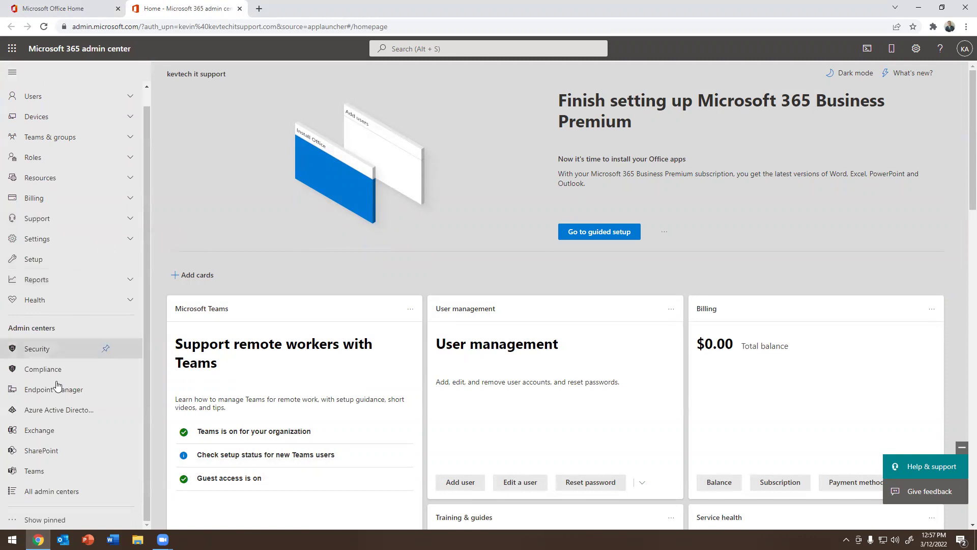
left_click(39, 433)
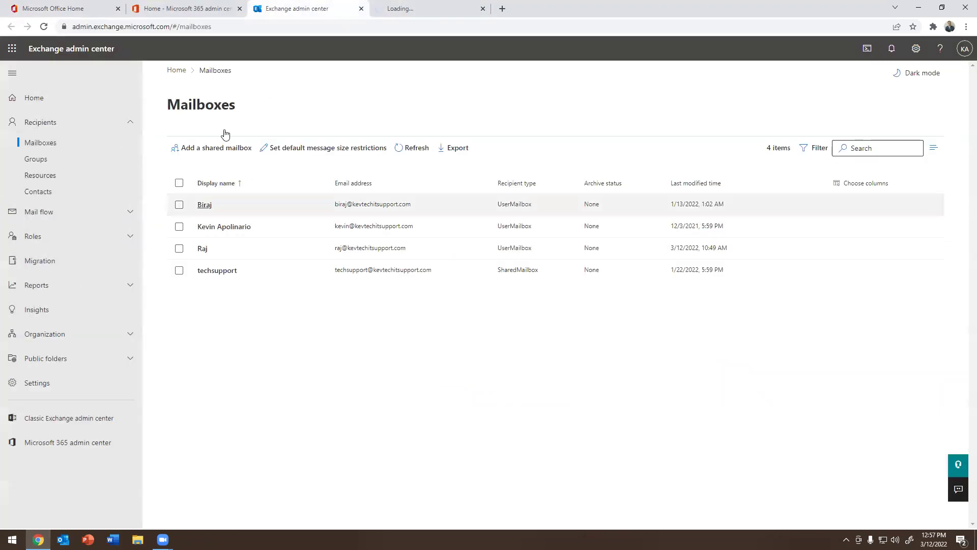
In the classic Exchange admin center, list recipients > mailboxes and select the delegated mailbox
left_click(398, 10)
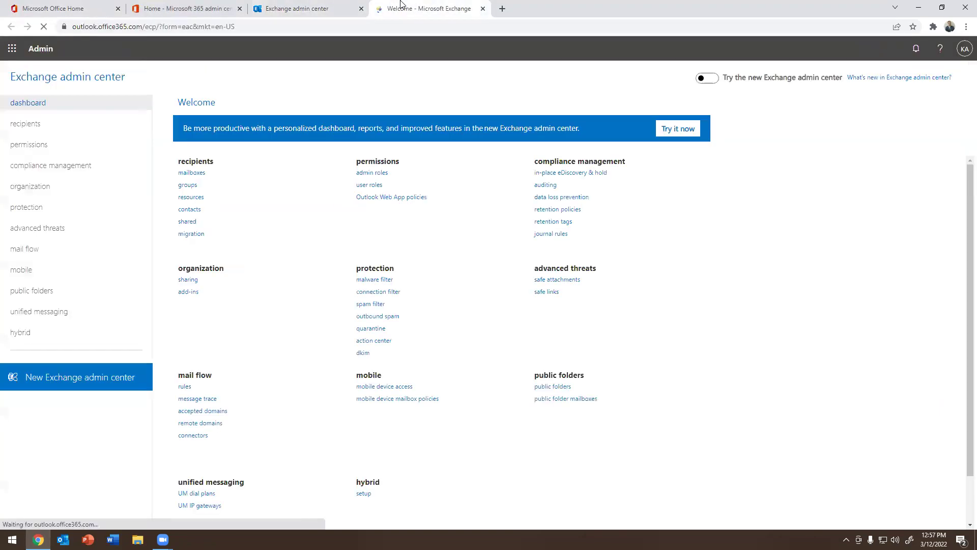
left_click(198, 176)
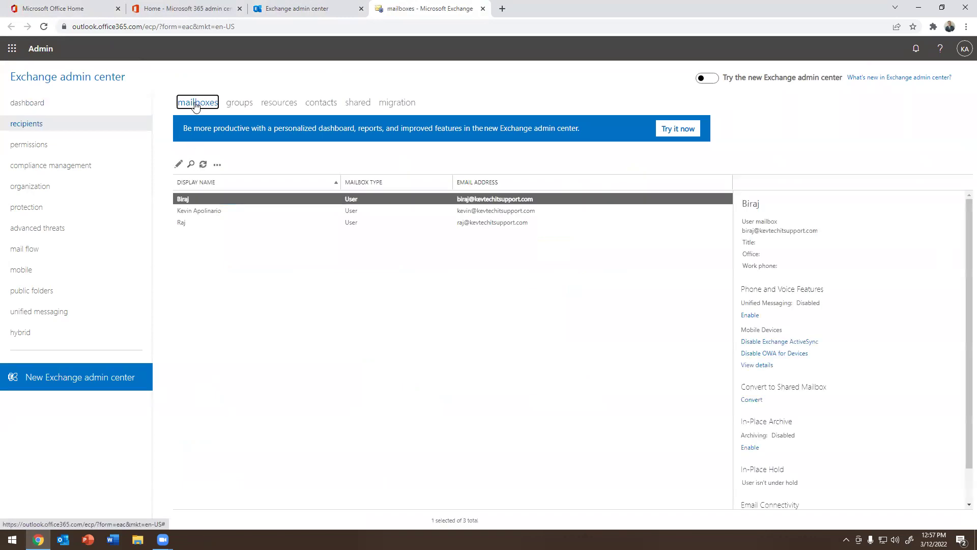
left_click(70, 108)
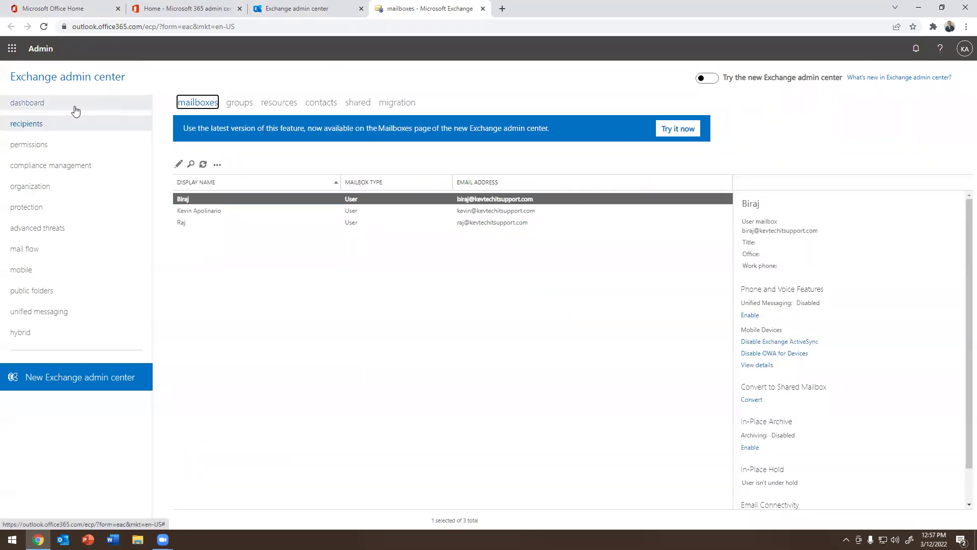
left_click(188, 174)
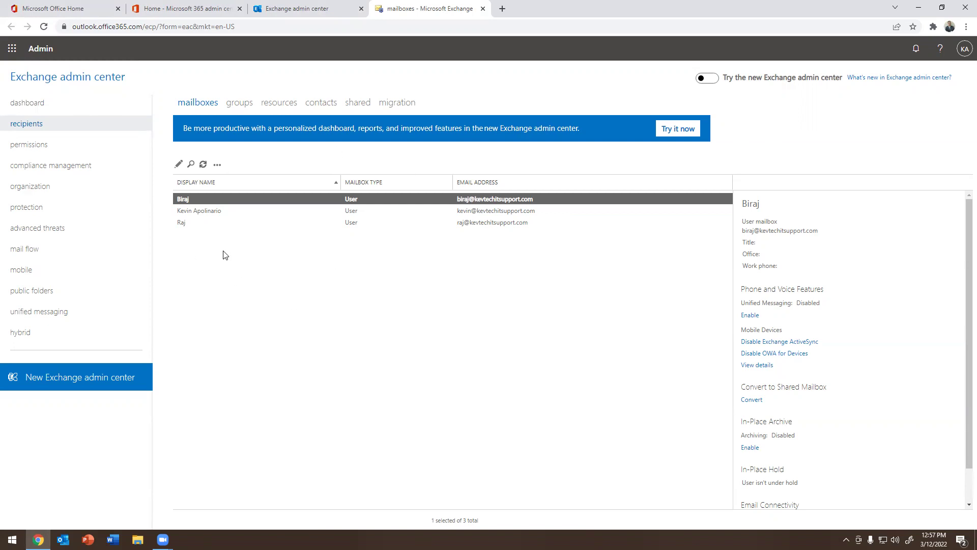
left_click(182, 224)
left_click(201, 212)
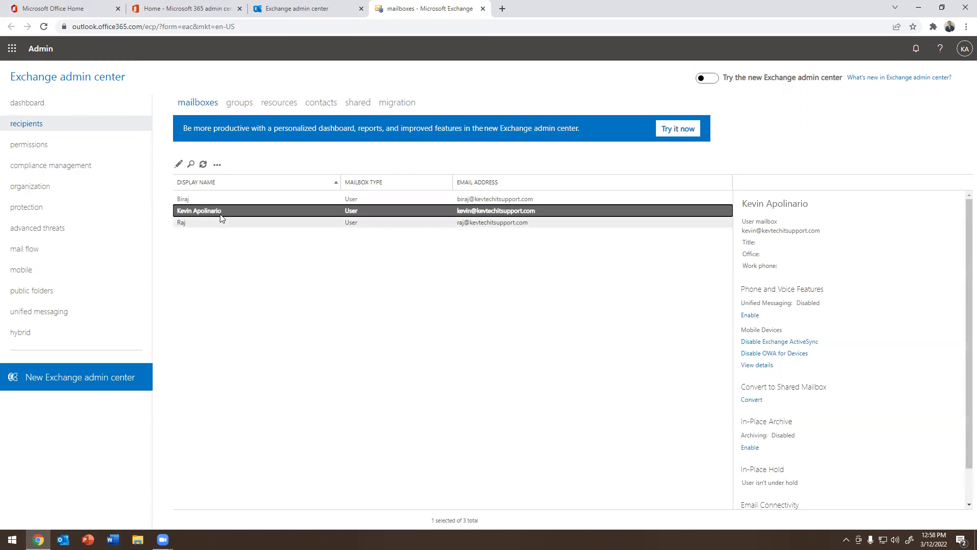
left_click(185, 224)
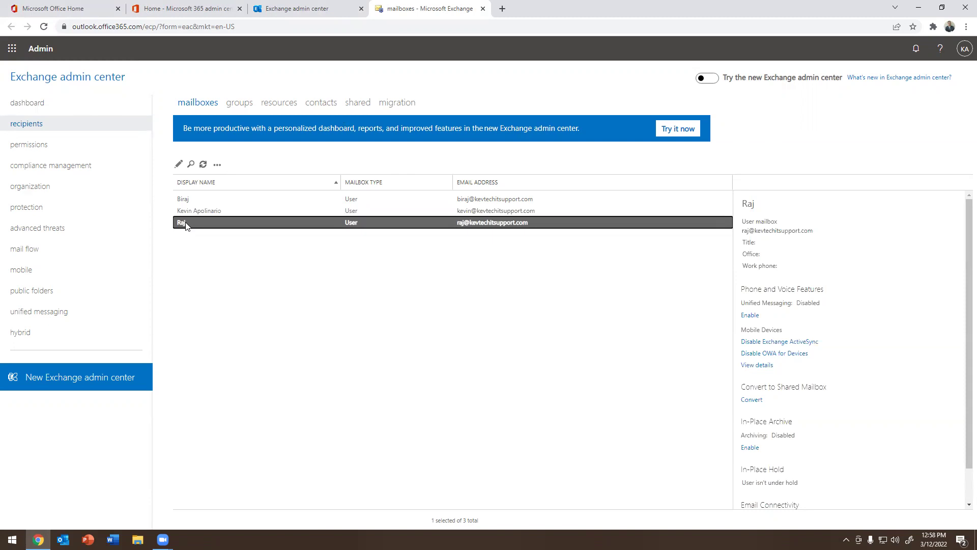
Open the delegated mailbox's editor on its mailbox delegation page
double_click(187, 225)
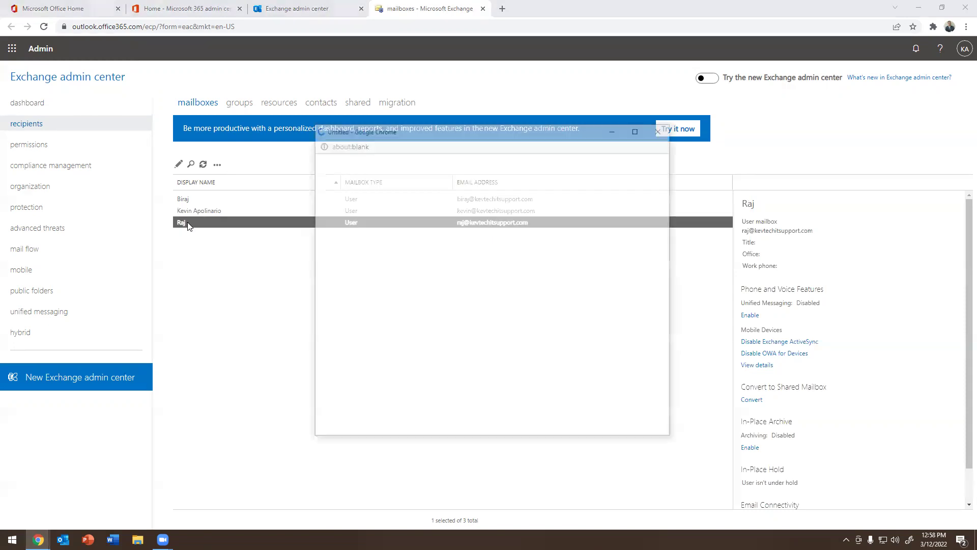
left_click_drag(395, 130, 358, 114)
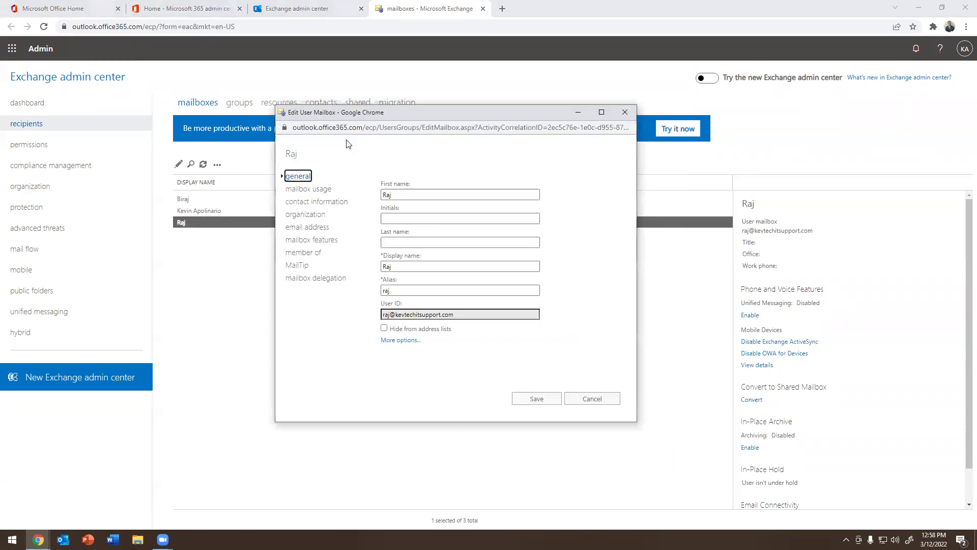
left_click(301, 279)
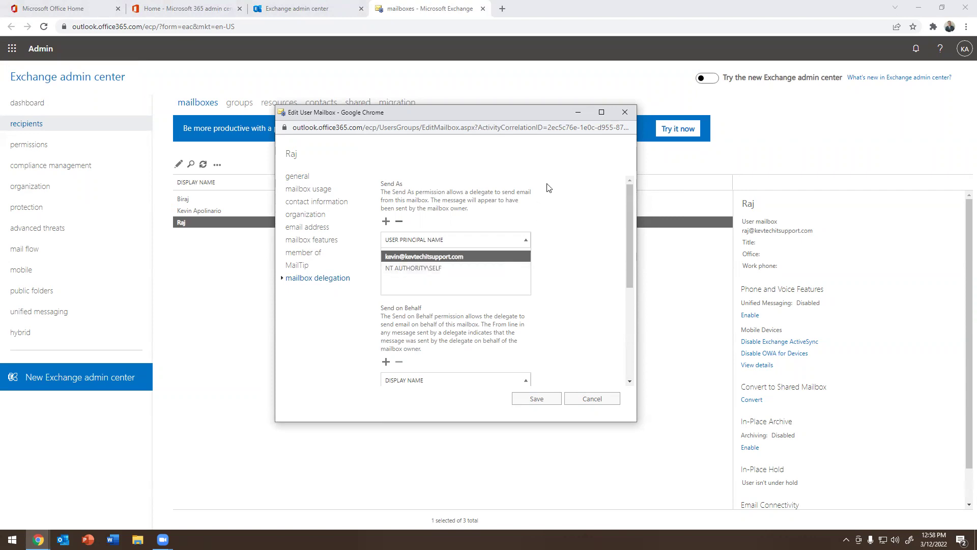
scroll(547, 187, "down", 3)
scroll(548, 188, "down", 1)
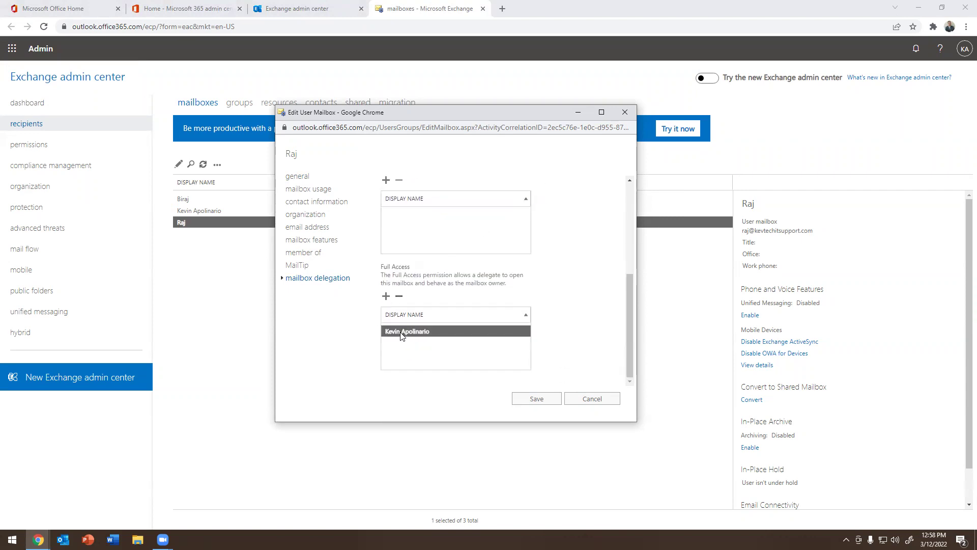
scroll(399, 331, "up", 4)
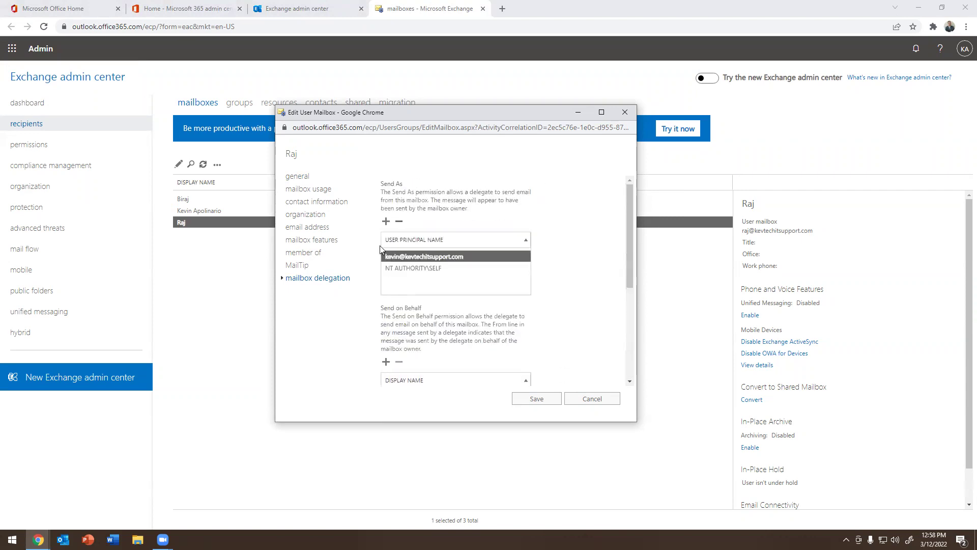
Add the signed-in user as a Send As delegate
left_click(387, 224)
left_click(364, 224)
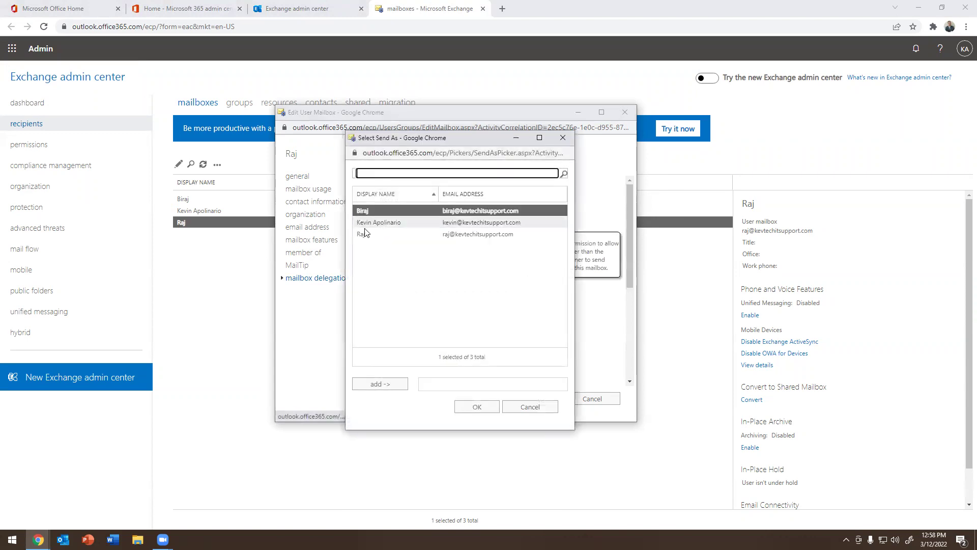
left_click(380, 385)
left_click(476, 407)
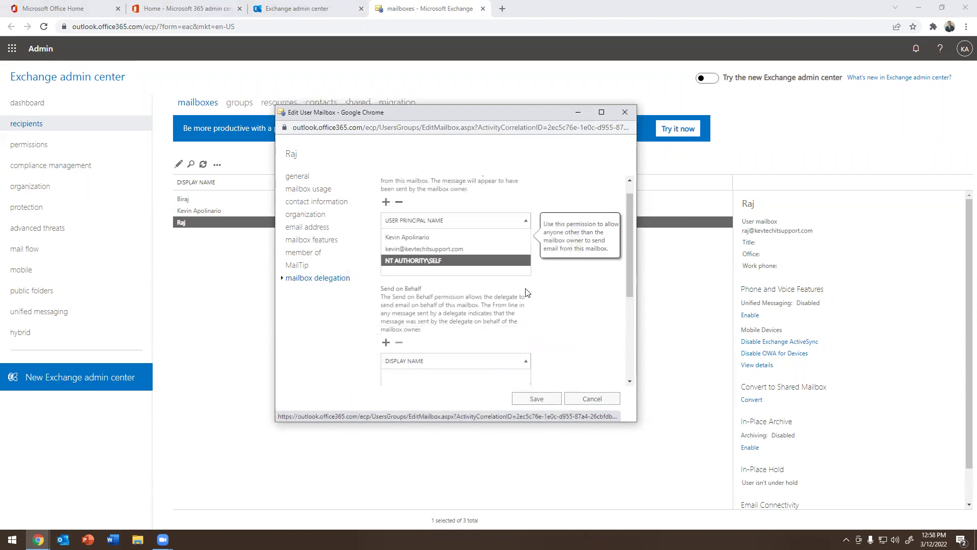
scroll(474, 277, "up", 1)
left_click(416, 257)
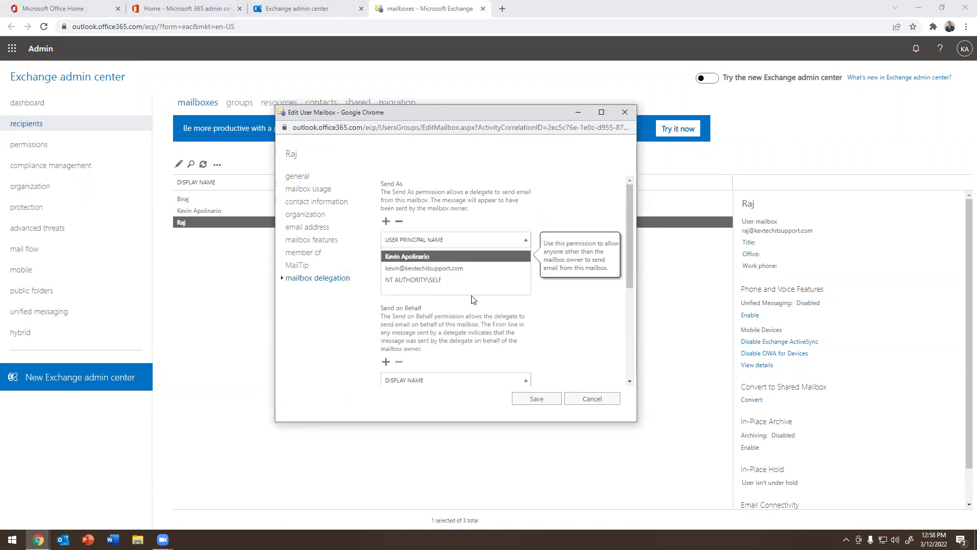
Grant the signed-in user Full Access too and save the mailbox changes
scroll(473, 300, "down", 3)
left_click(385, 329)
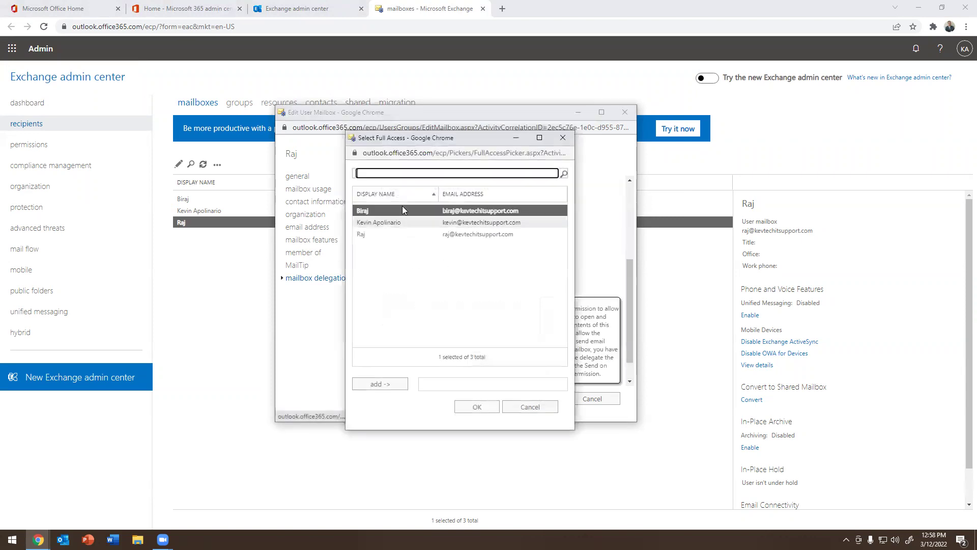
left_click(379, 223)
left_click(380, 383)
left_click(474, 407)
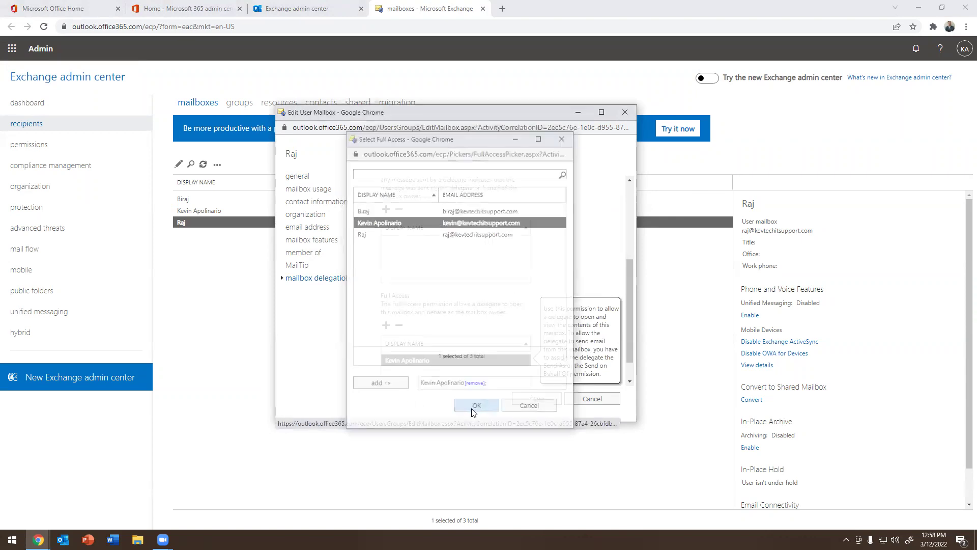
left_click(535, 399)
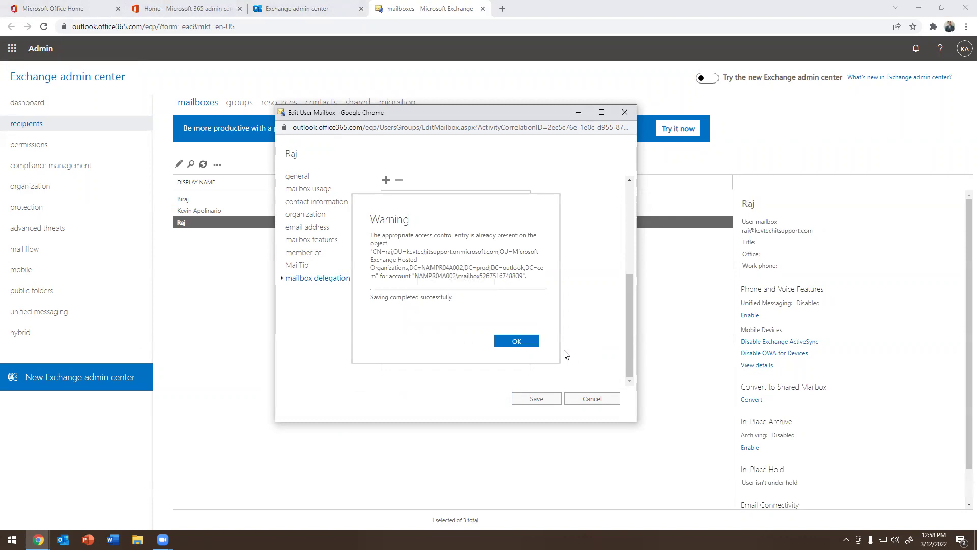
left_click(516, 340)
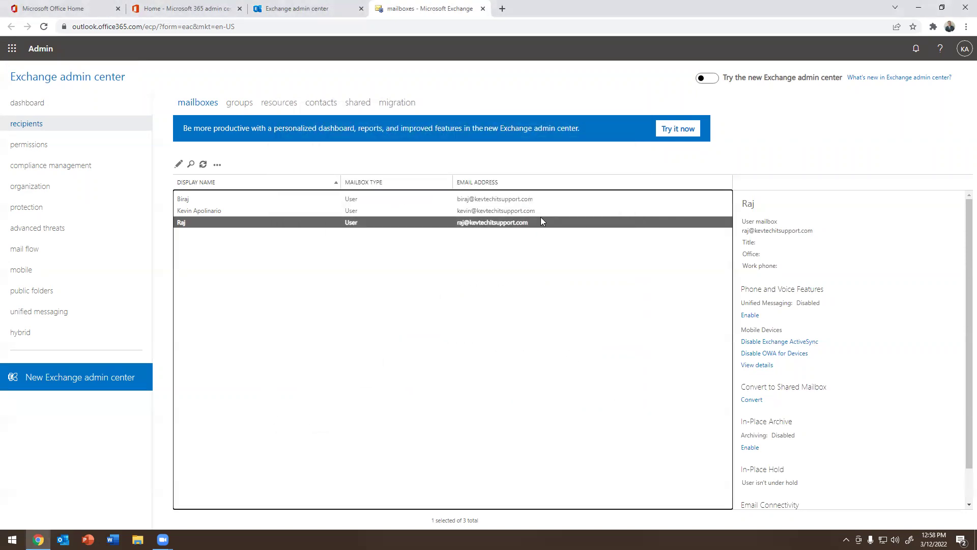
left_click(256, 213)
left_click(228, 224)
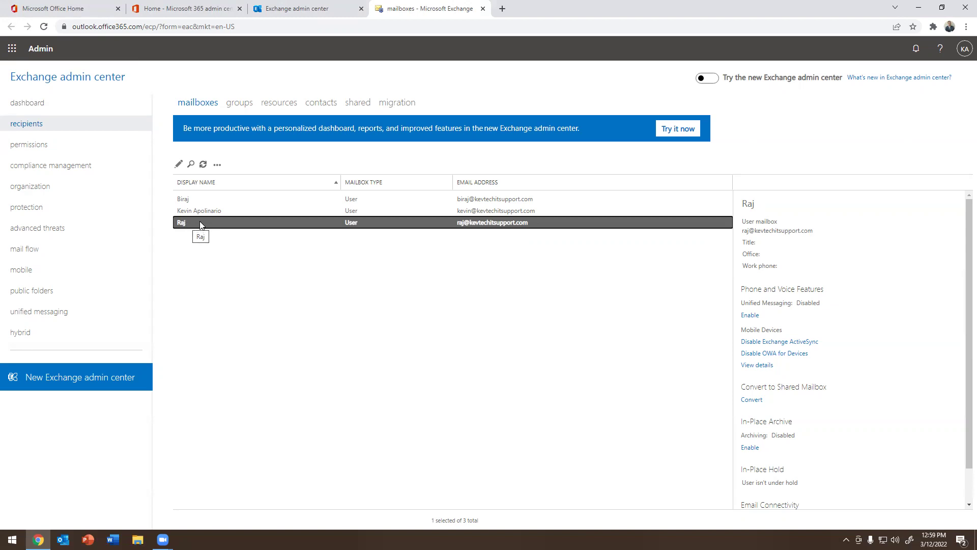
Open Outlook on the web and open the delegated mailbox via Open another mailbox
left_click(80, 7)
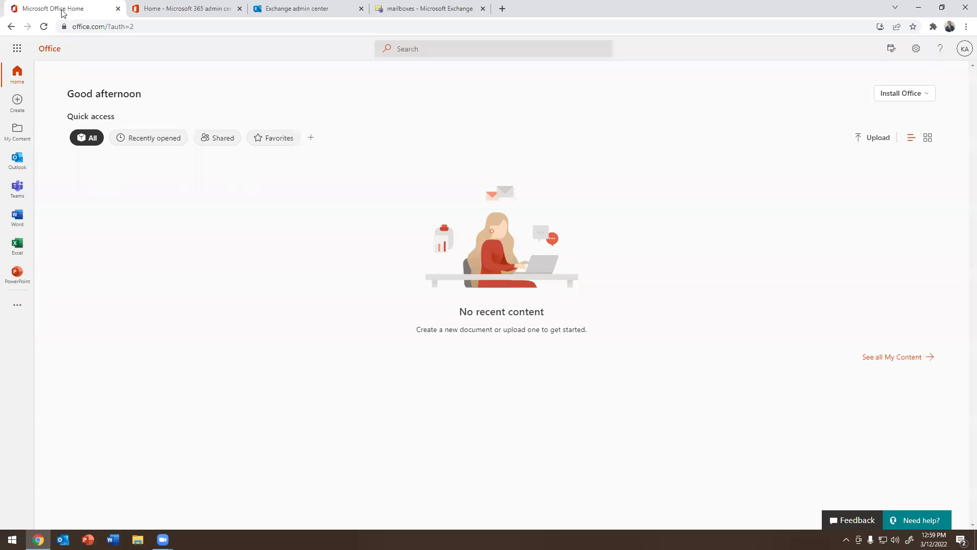
left_click(11, 159)
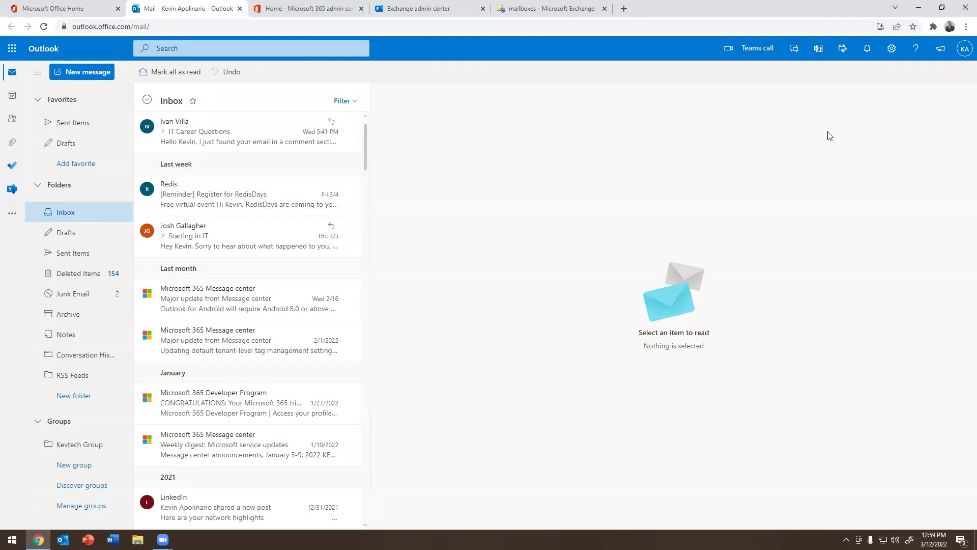
left_click(964, 56)
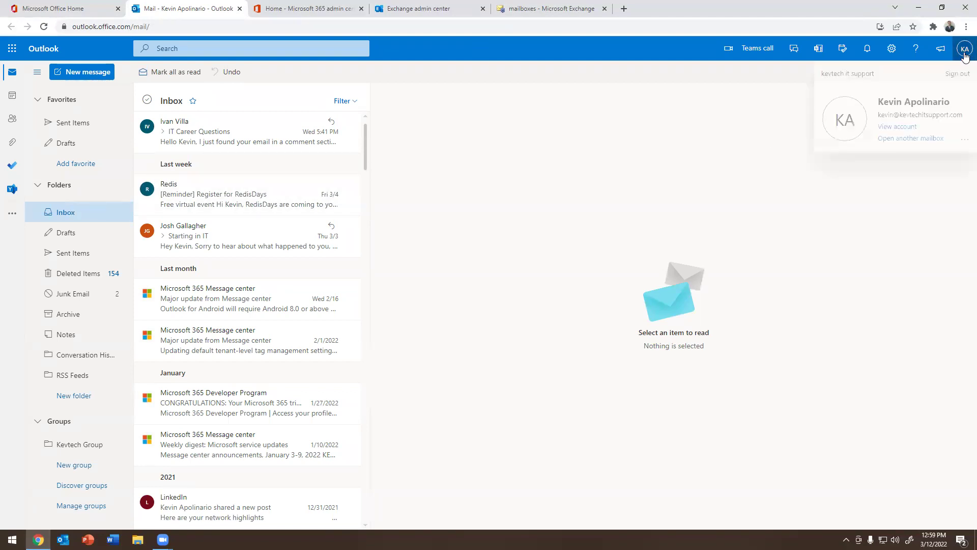
left_click(907, 138)
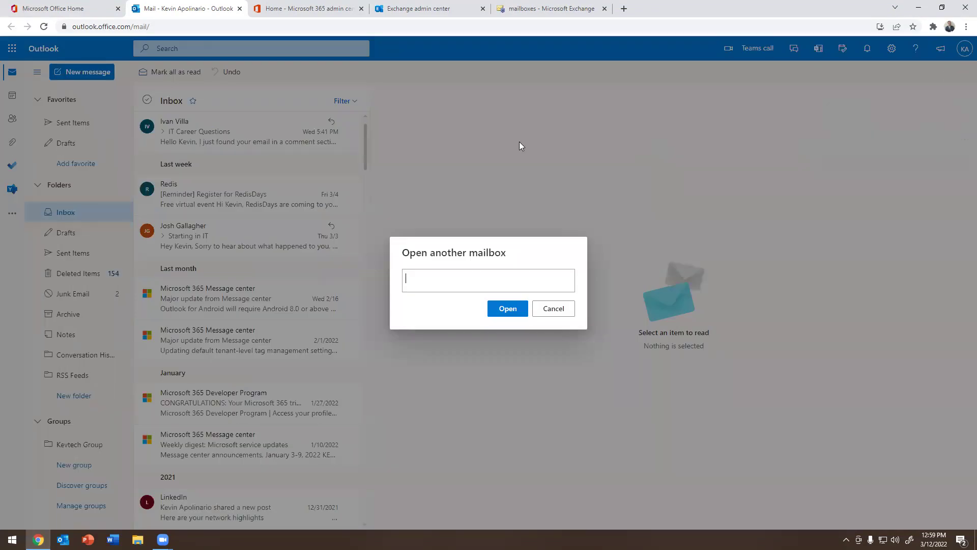
type("raj")
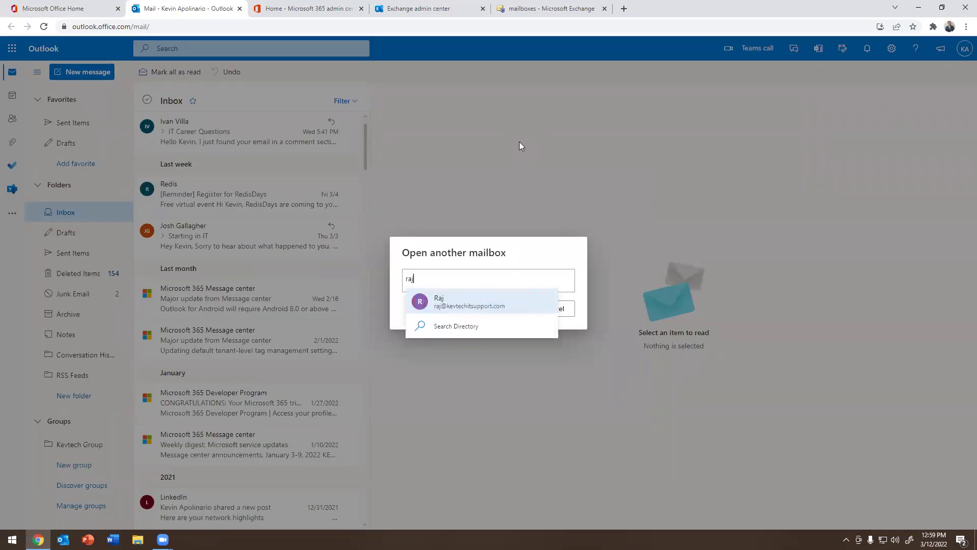
left_click(442, 302)
left_click(497, 313)
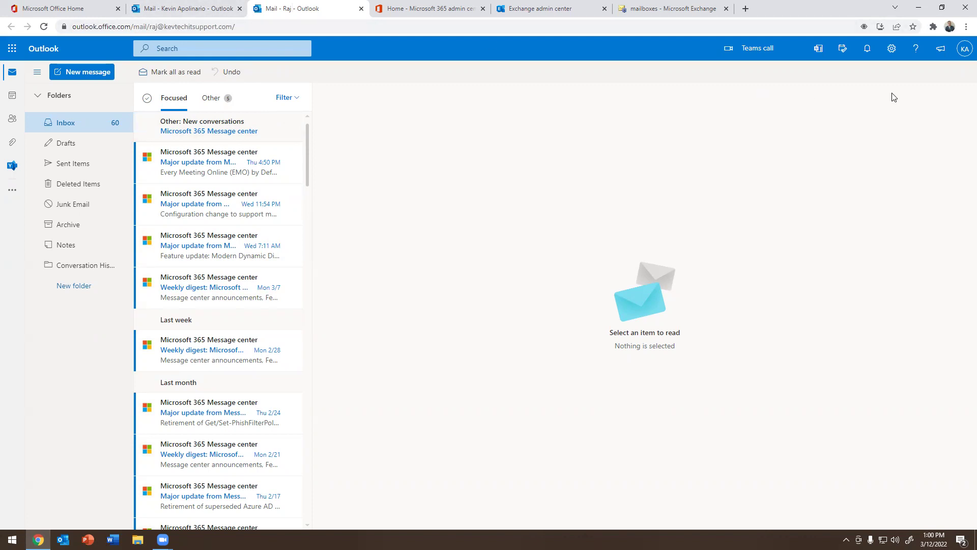
Turn on automatic replies in the full Outlook settings and view the internal and external messages
left_click(895, 52)
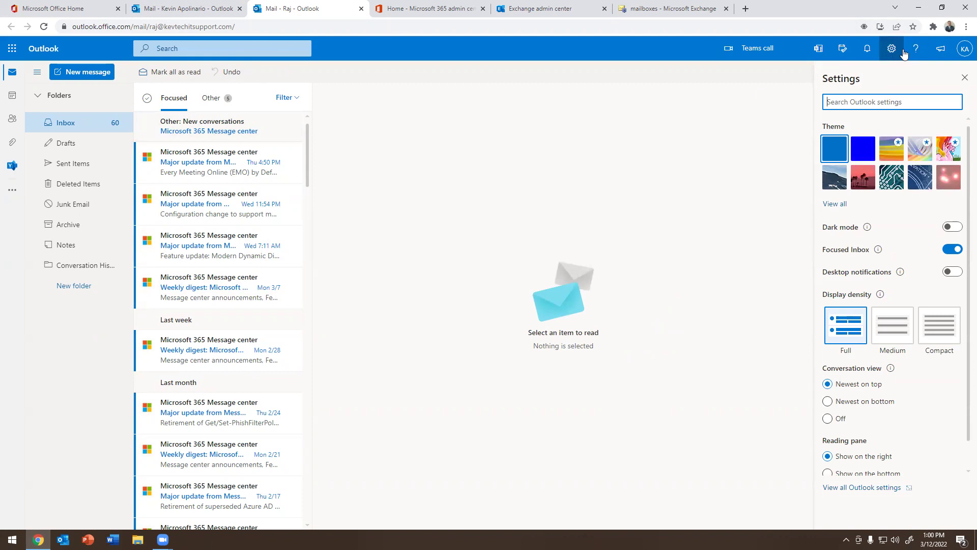
scroll(929, 208, "down", 1)
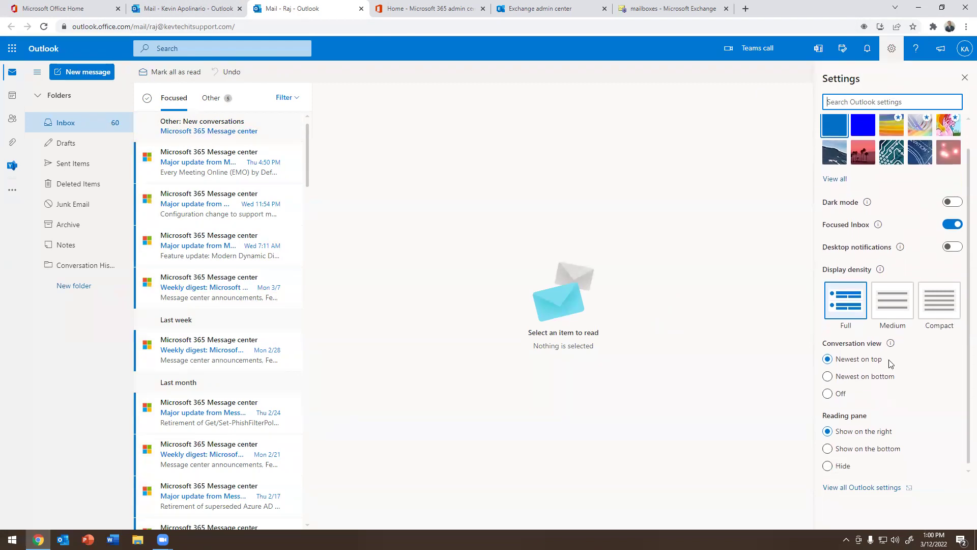
left_click(859, 488)
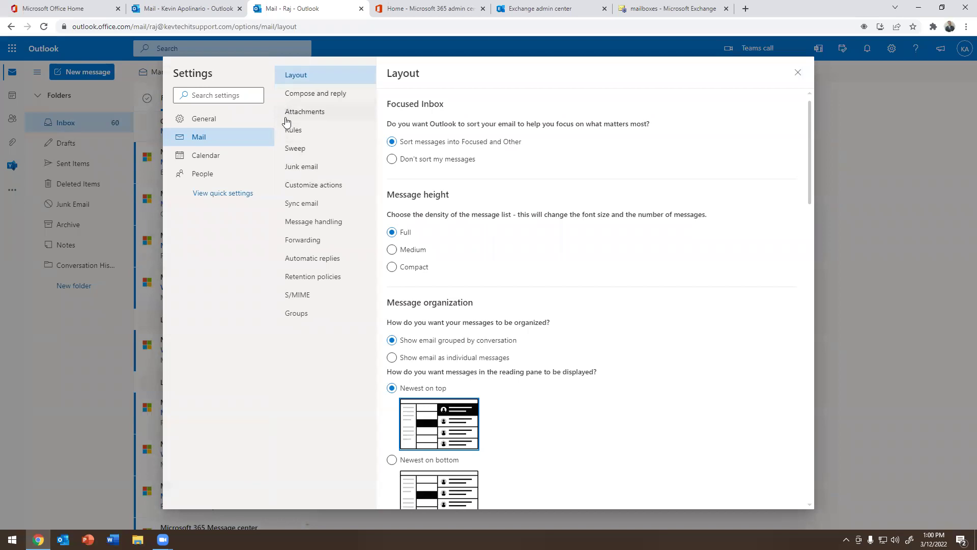
left_click(311, 259)
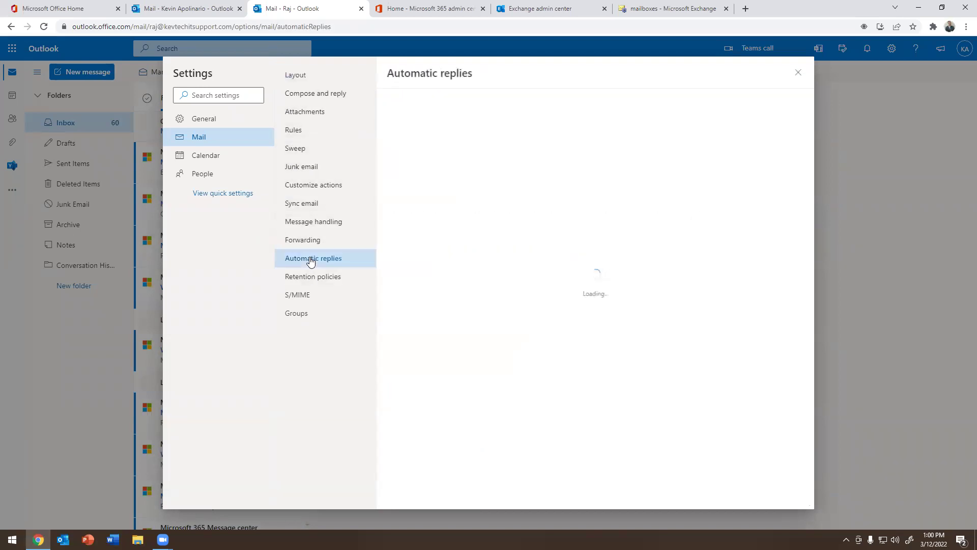
left_click(396, 128)
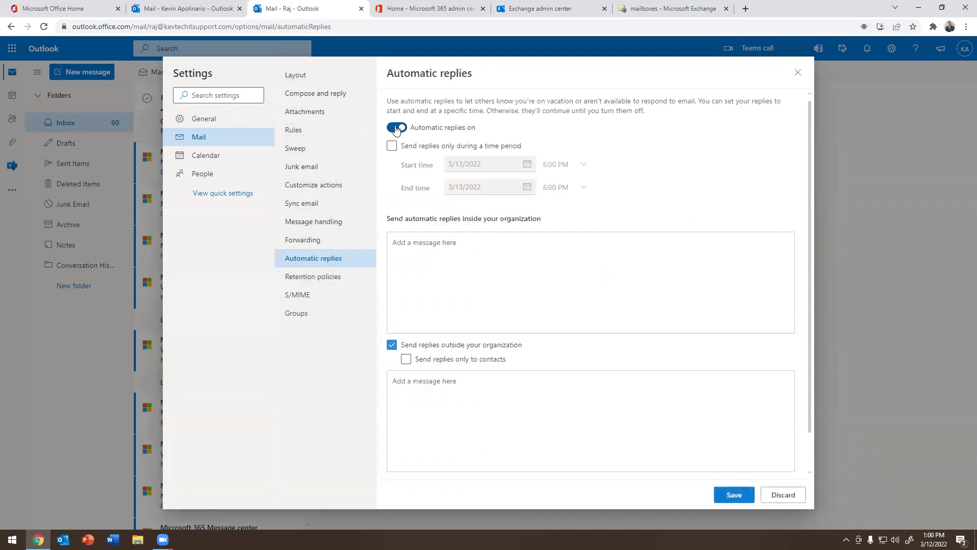
left_click(425, 277)
left_click(432, 403)
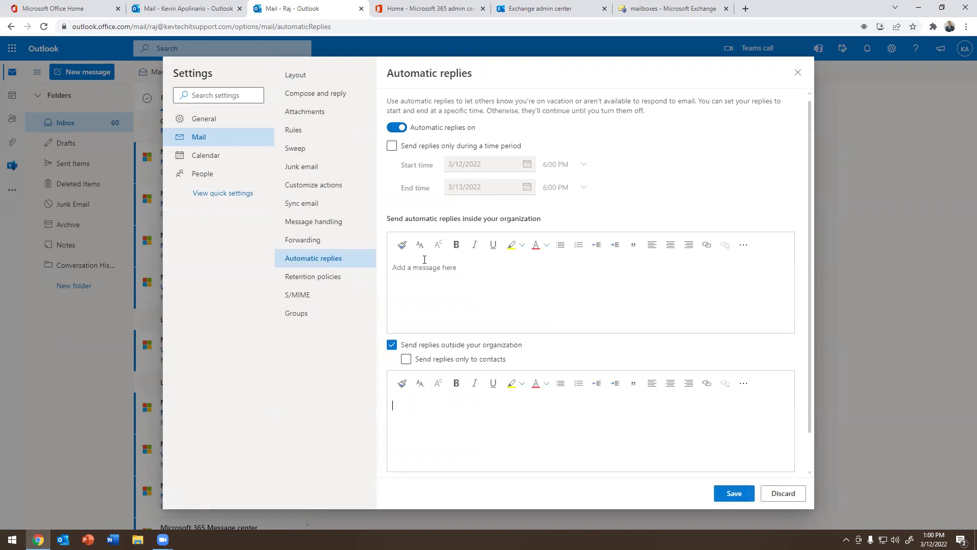
left_click(425, 260)
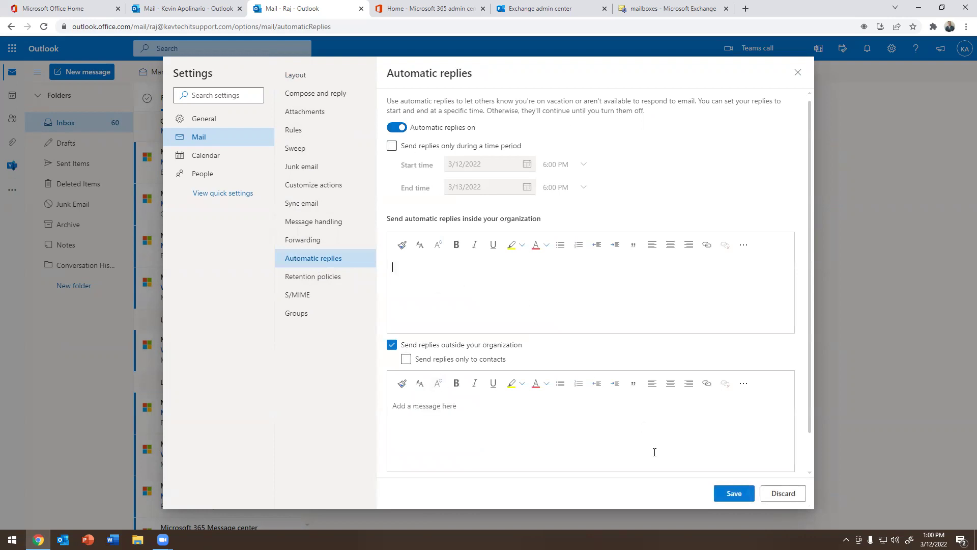
Discard the automatic reply changes, close the delegated mailbox tab, and minimize Chrome
left_click(798, 74)
left_click(499, 323)
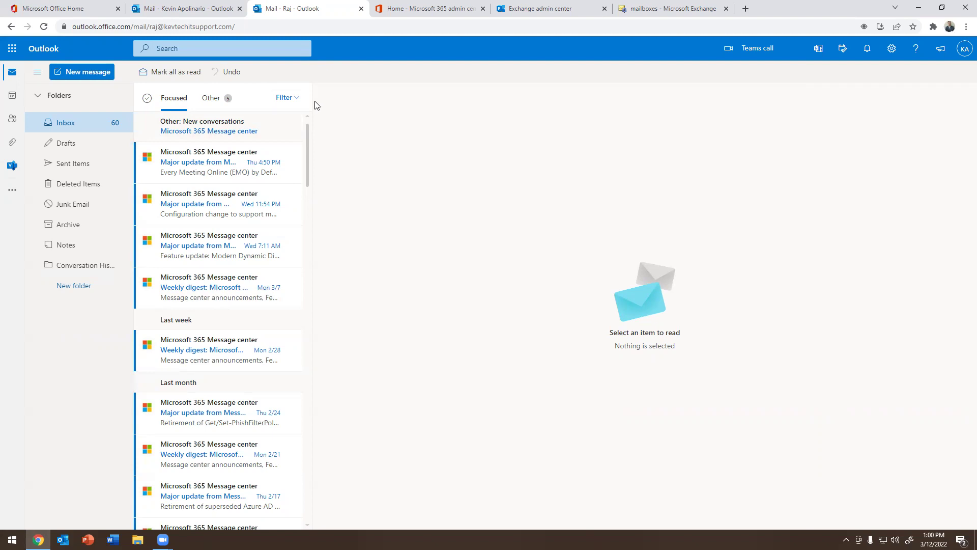
left_click(360, 10)
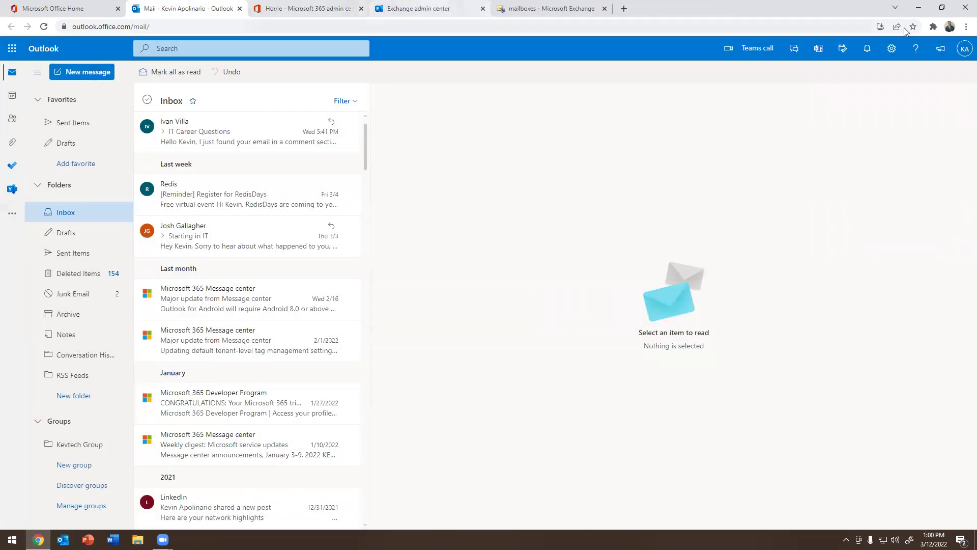
left_click(918, 10)
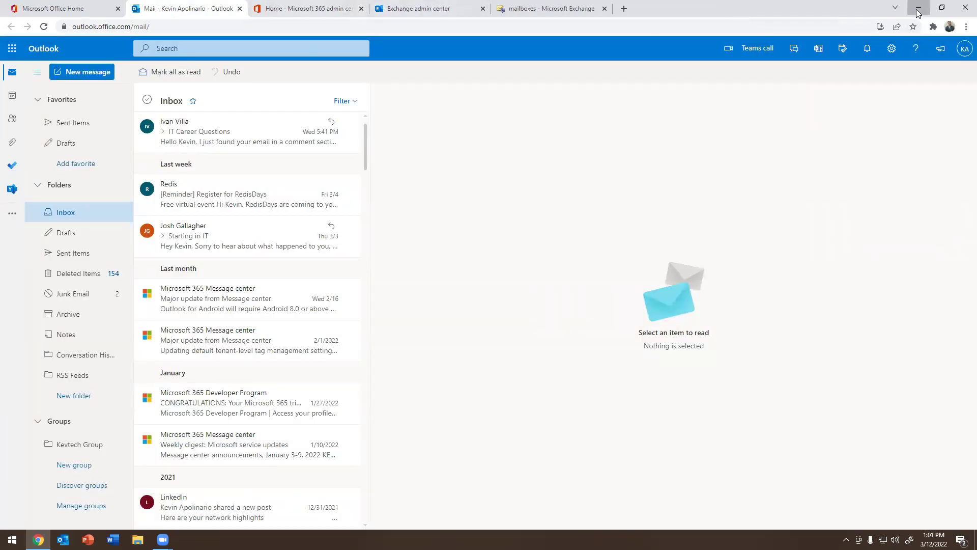
Launch desktop Outlook, check the delegated mailbox's folder tree, and start a new email
left_click(67, 535)
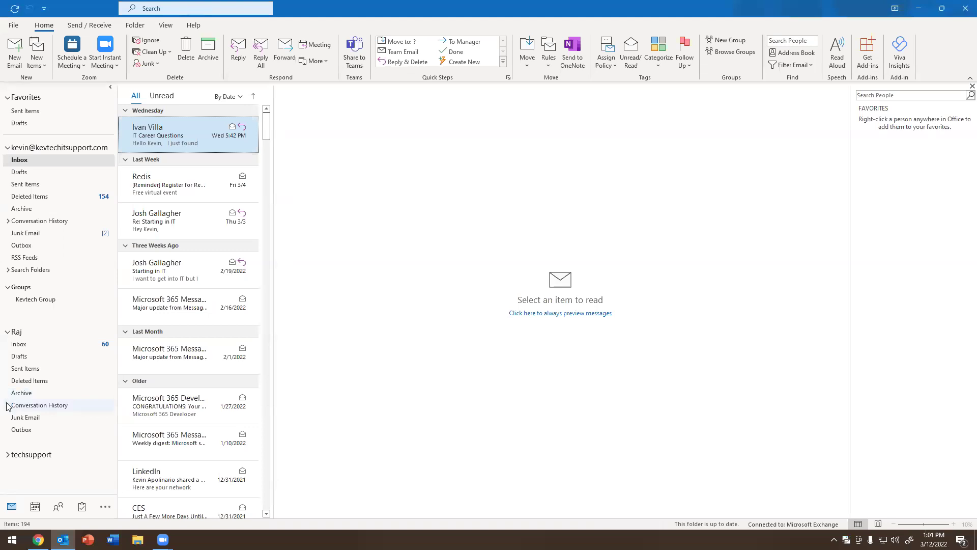
left_click(7, 332)
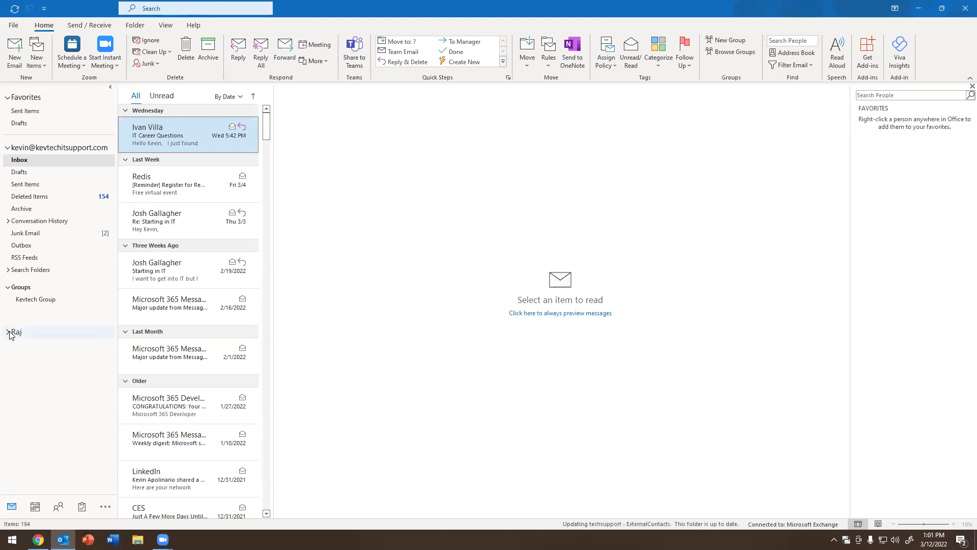
left_click(8, 332)
left_click(7, 332)
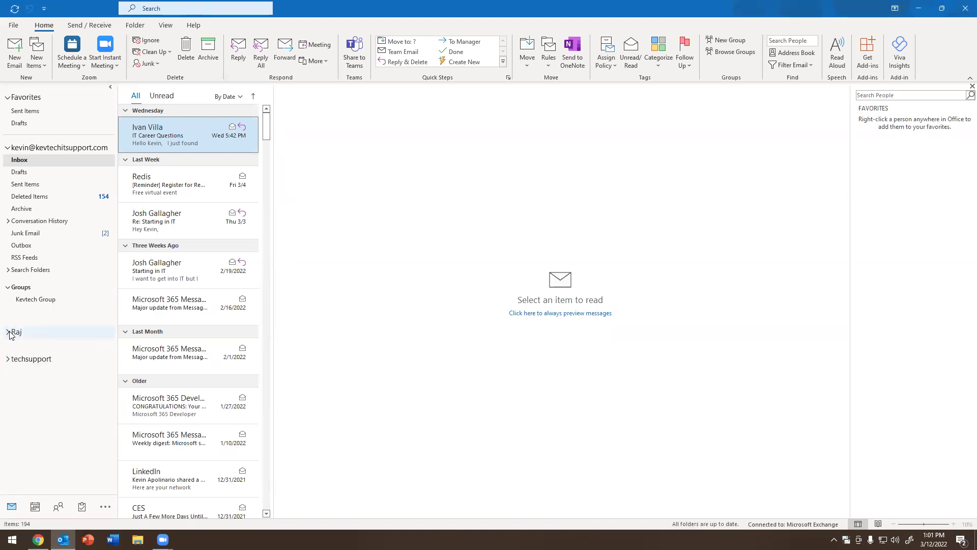
left_click(8, 332)
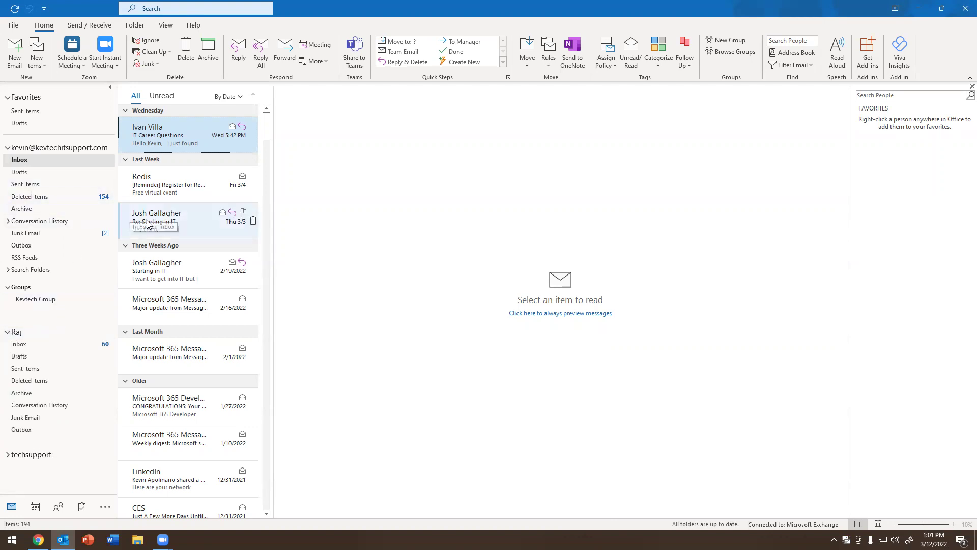
left_click(12, 59)
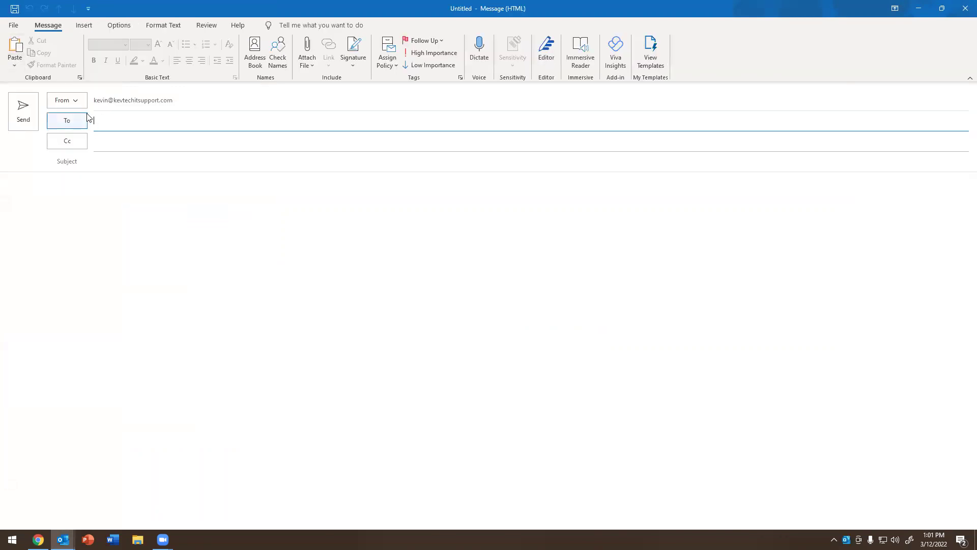
Make the From field visible in the new message
left_click(83, 26)
left_click(118, 26)
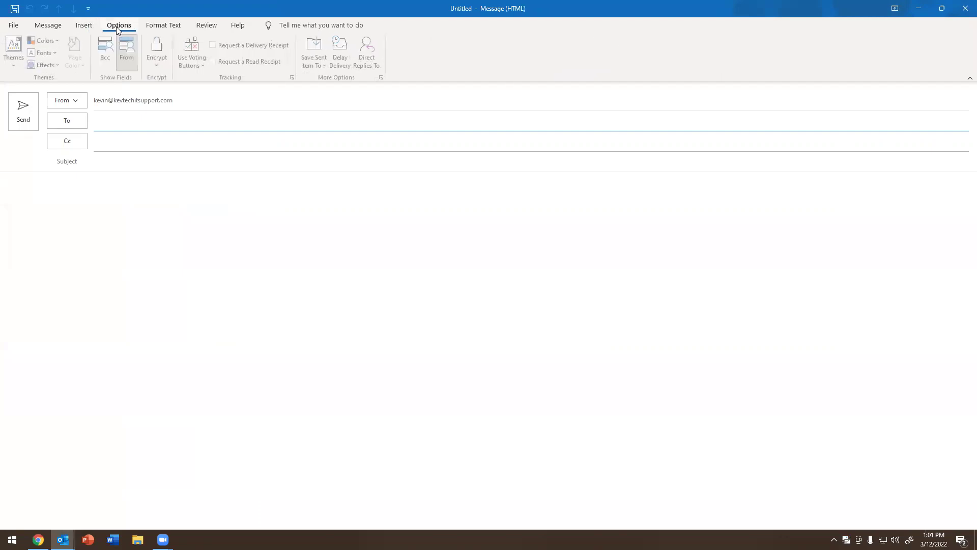
left_click(130, 53)
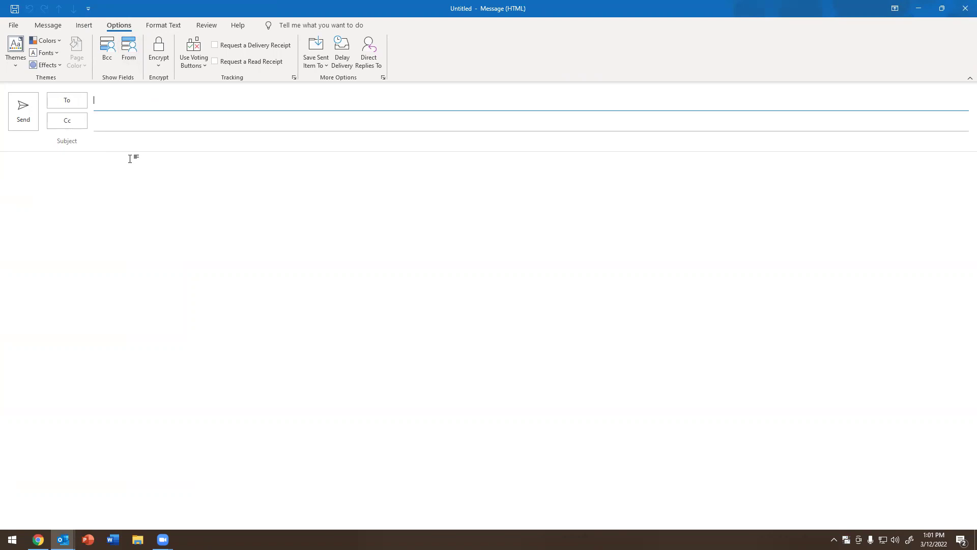
left_click(128, 57)
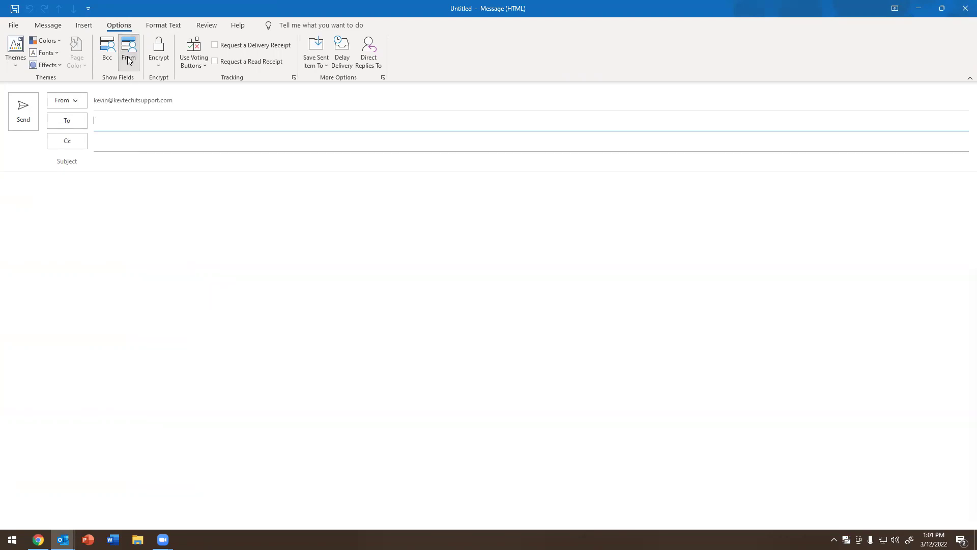
Set the message's From address to the delegated mailbox from the address book
left_click(74, 102)
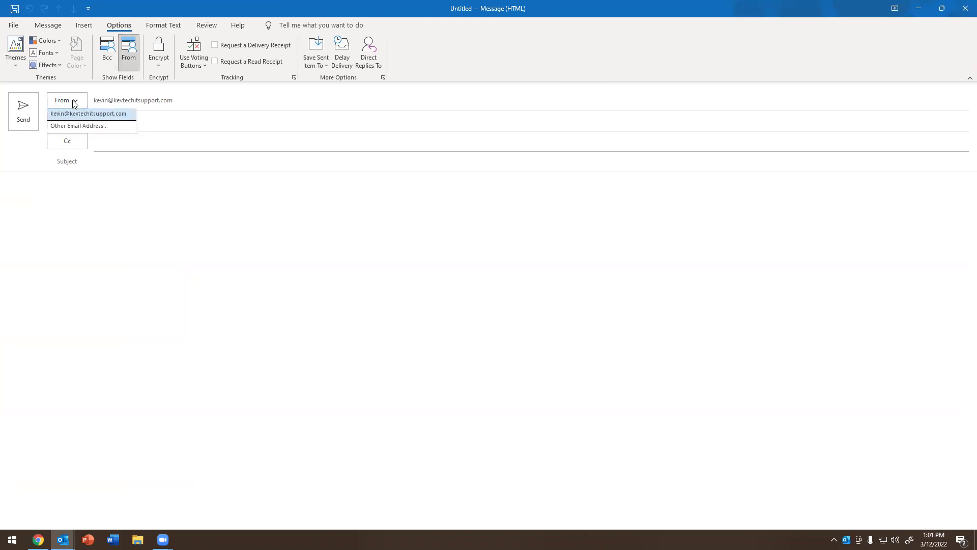
left_click(74, 126)
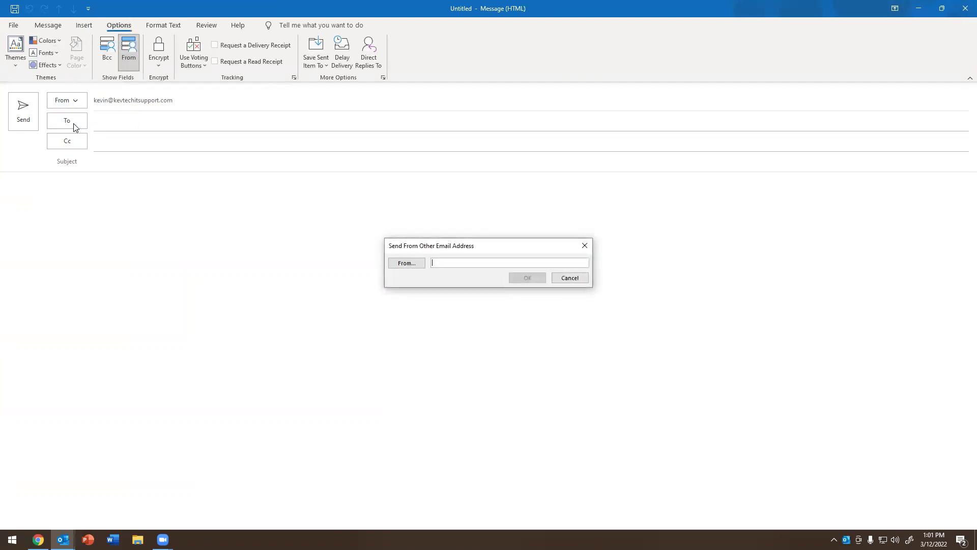
left_click(405, 265)
scroll(408, 233, "down", 2)
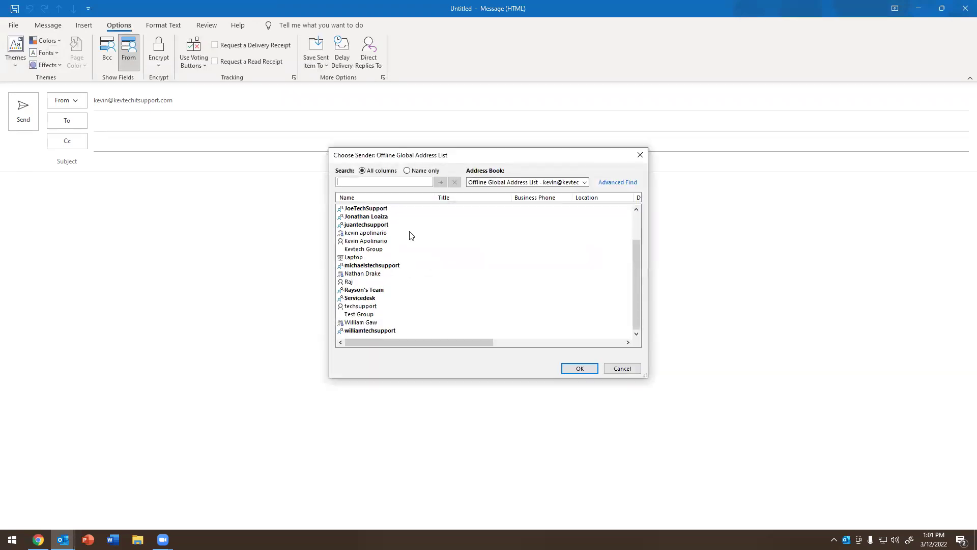
left_click(351, 284)
double_click(351, 284)
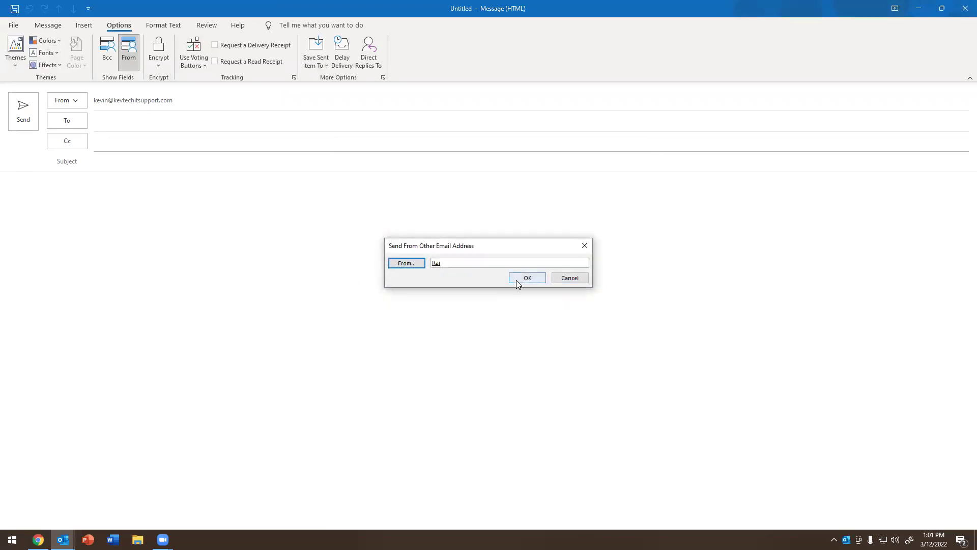
left_click(526, 277)
left_click(82, 120)
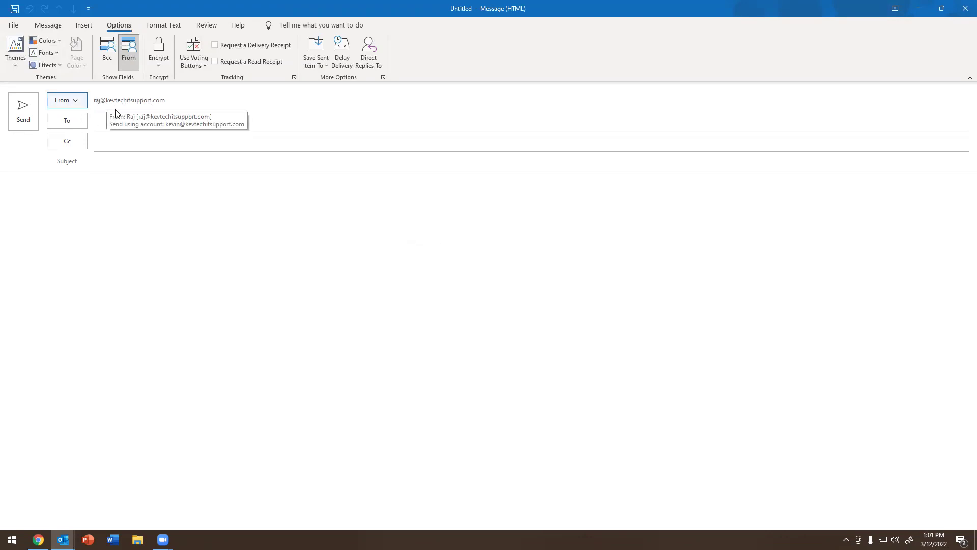
Address the message to the user's own account with subject 'test'
left_click(103, 122)
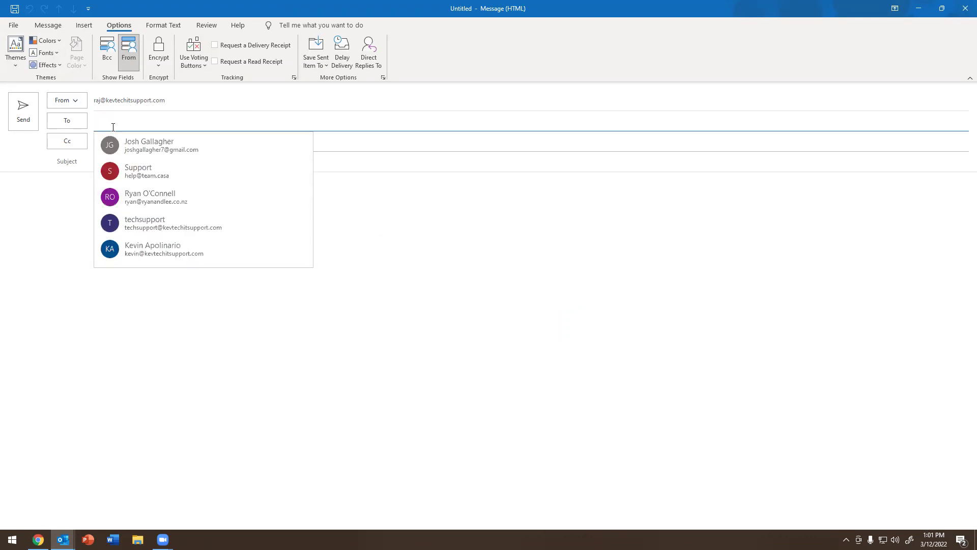
type("kevin")
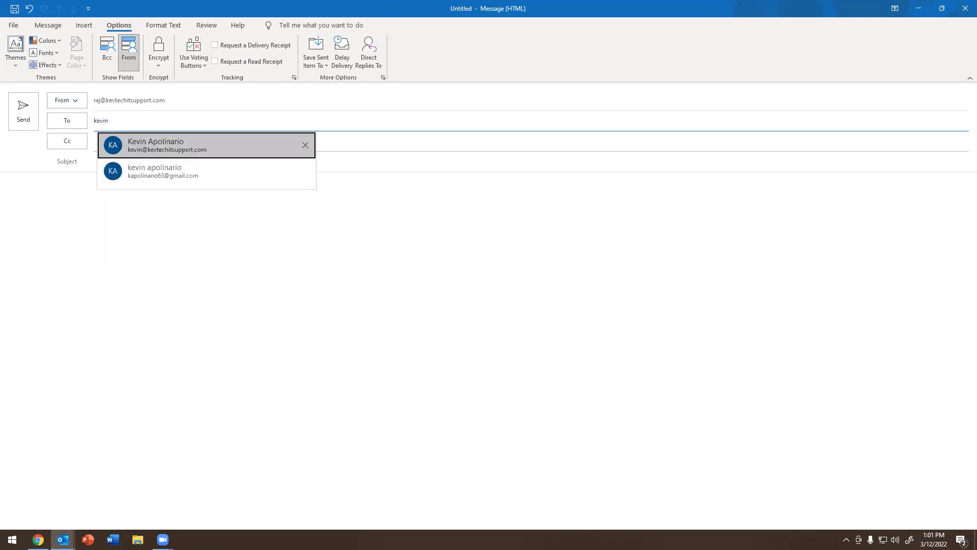
left_click(145, 145)
left_click(109, 163)
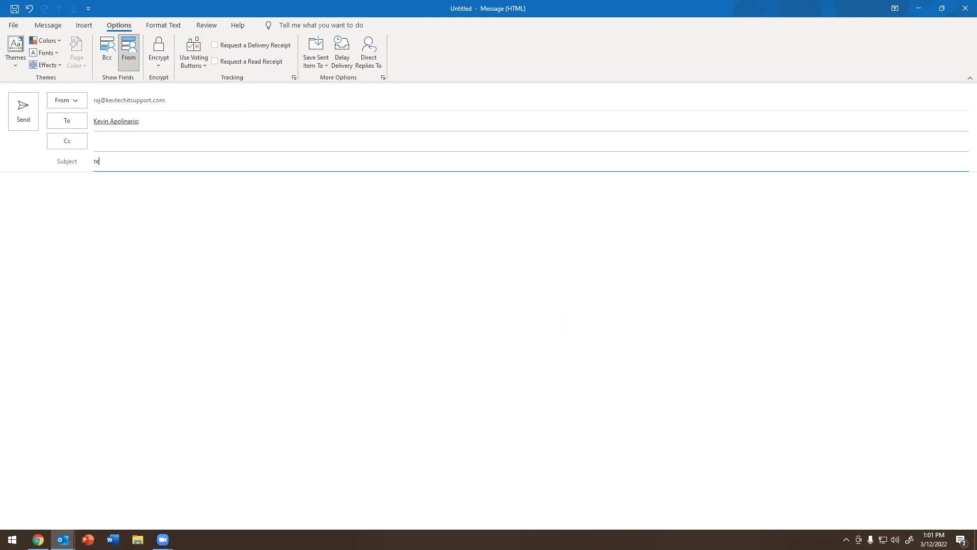
type("st")
Send the test email and open it from the Inbox to check the sender
left_click(23, 111)
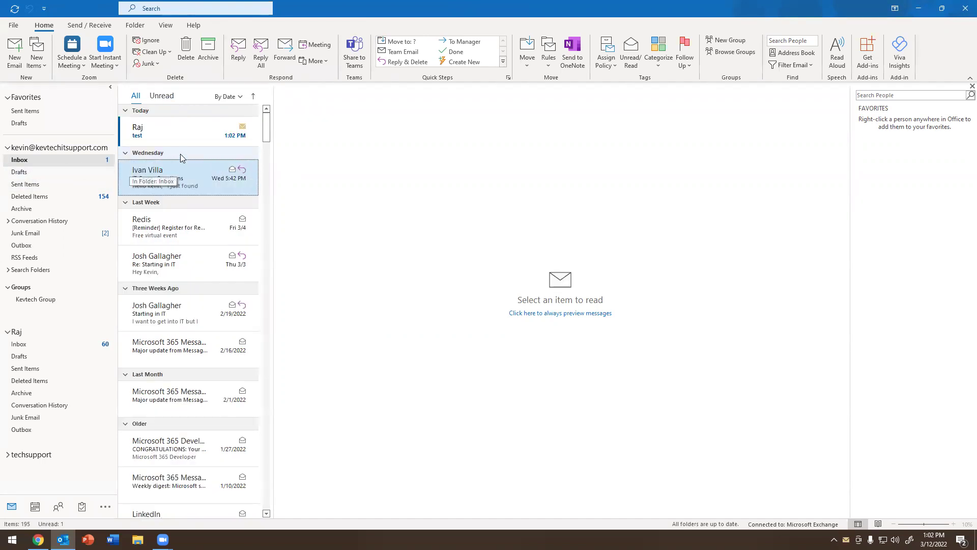
left_click(179, 127)
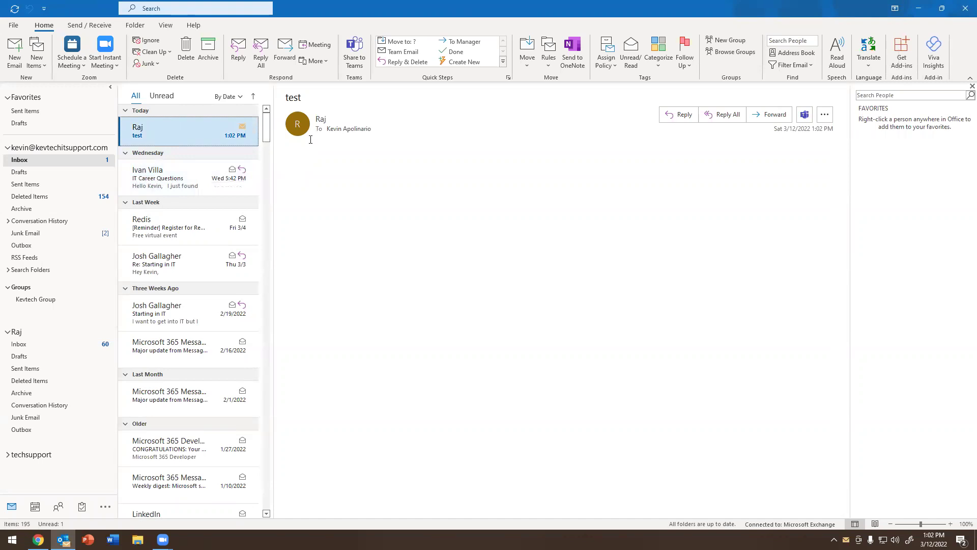
left_click(322, 119)
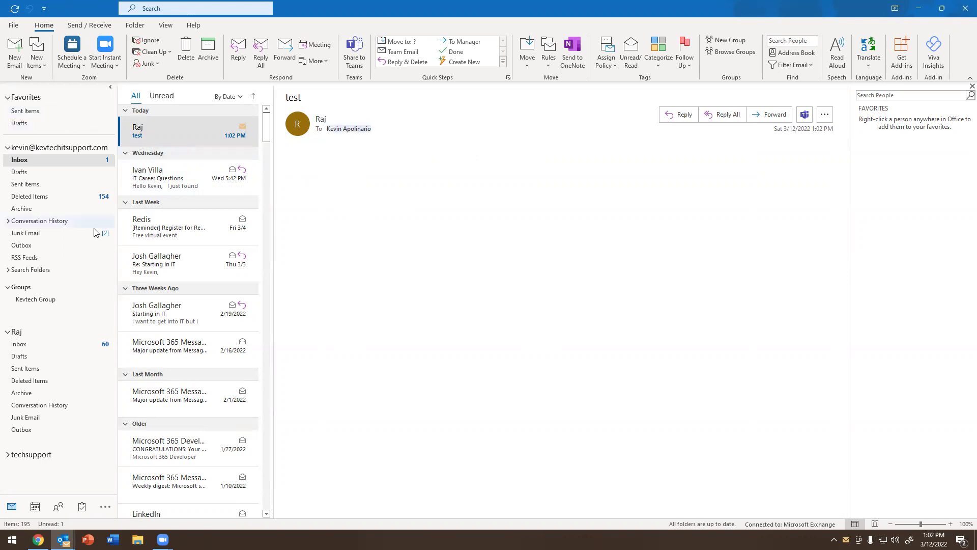
left_click(15, 51)
left_click(60, 97)
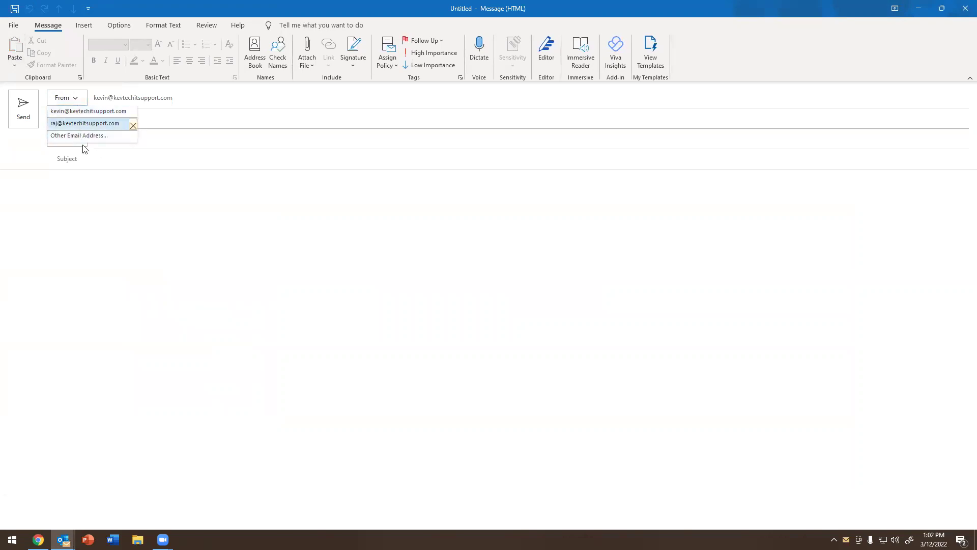
key("Escape")
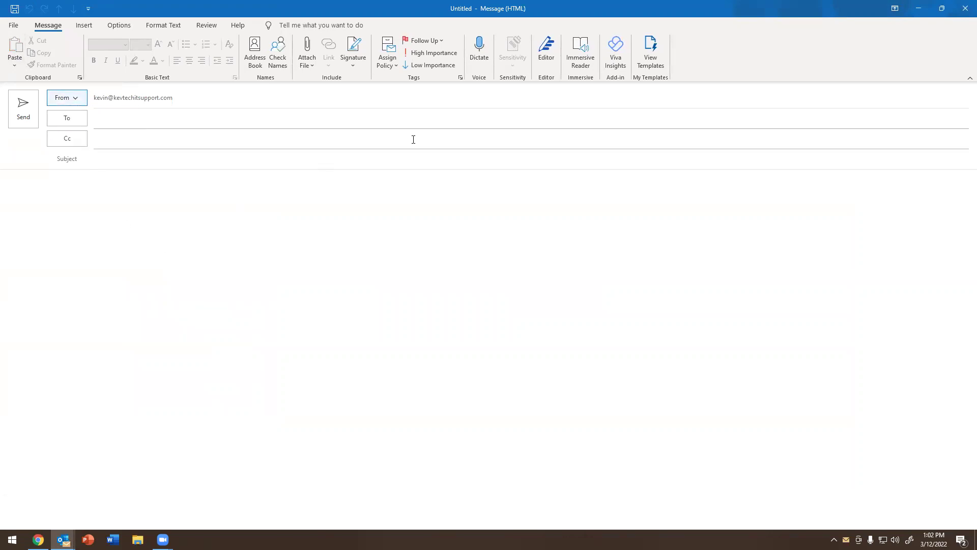
left_click(79, 104)
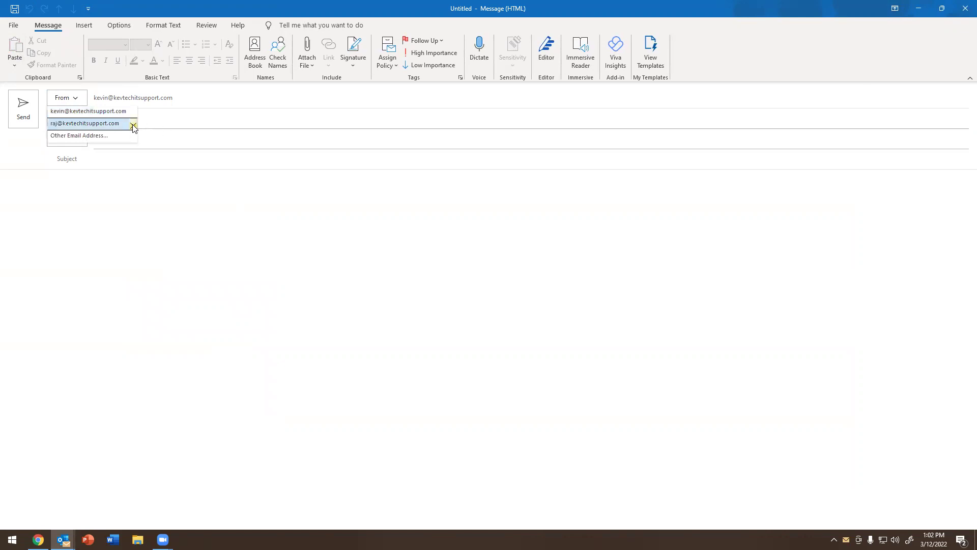
key("Escape")
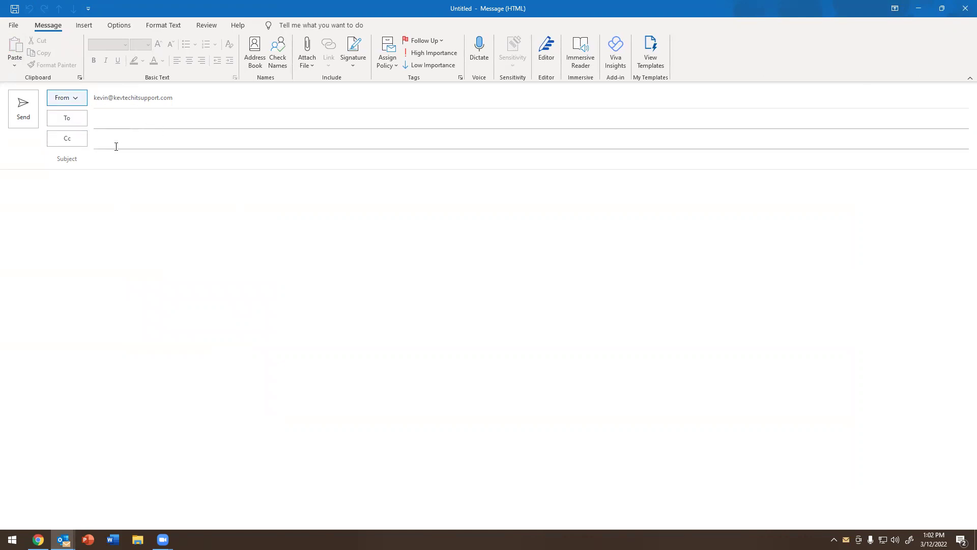
left_click(80, 103)
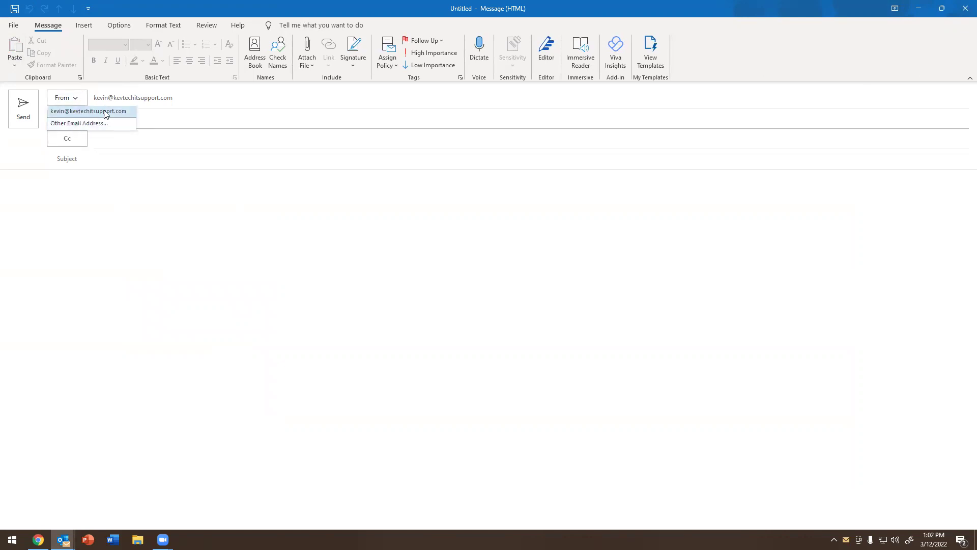
left_click(965, 8)
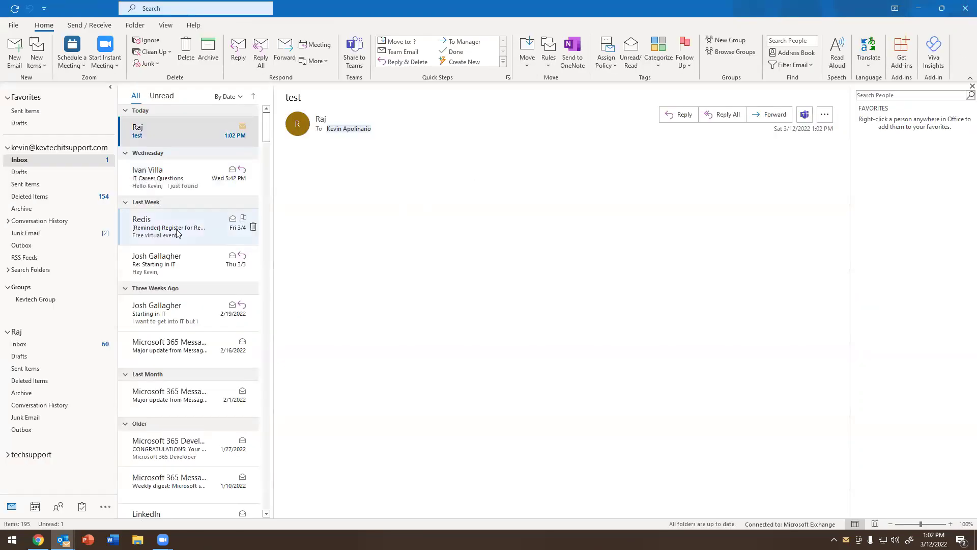
Open the delegated mailbox's Inbox and scroll through its messages
left_click(21, 344)
scroll(167, 209, "down", 5)
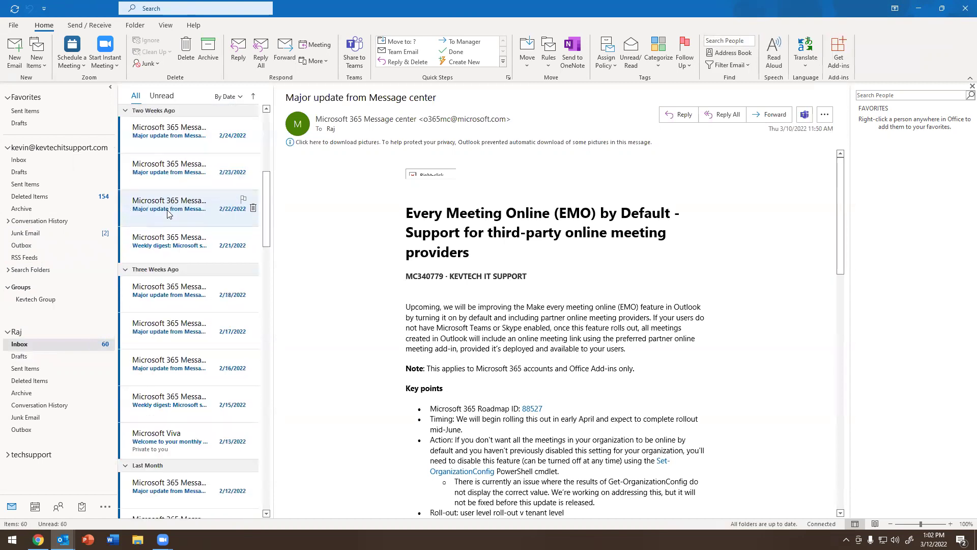
scroll(167, 209, "down", 15)
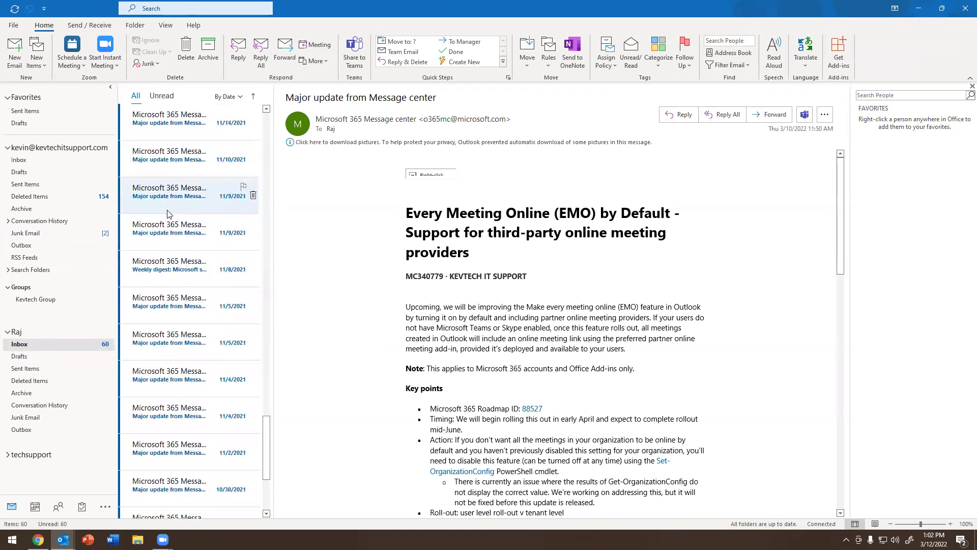
scroll(168, 213, "up", 13)
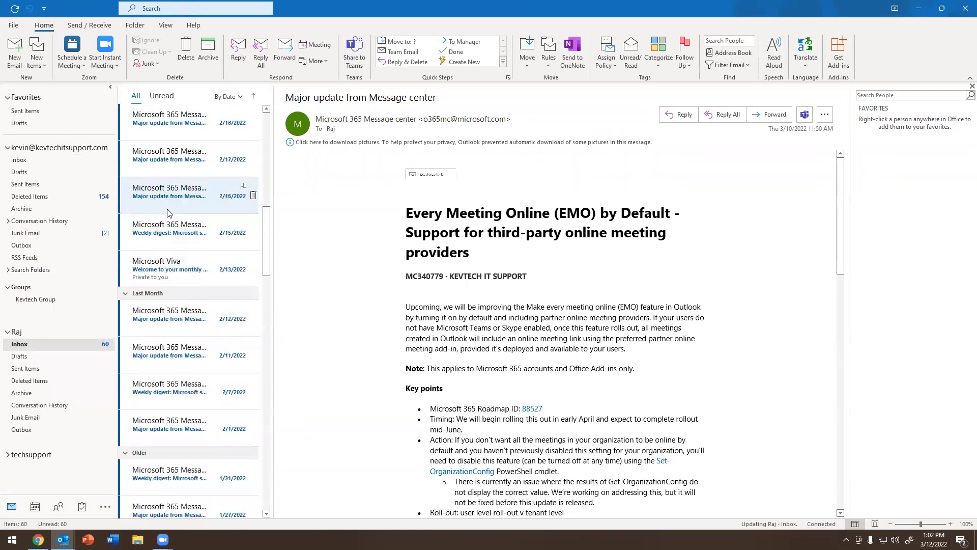
scroll(168, 213, "up", 5)
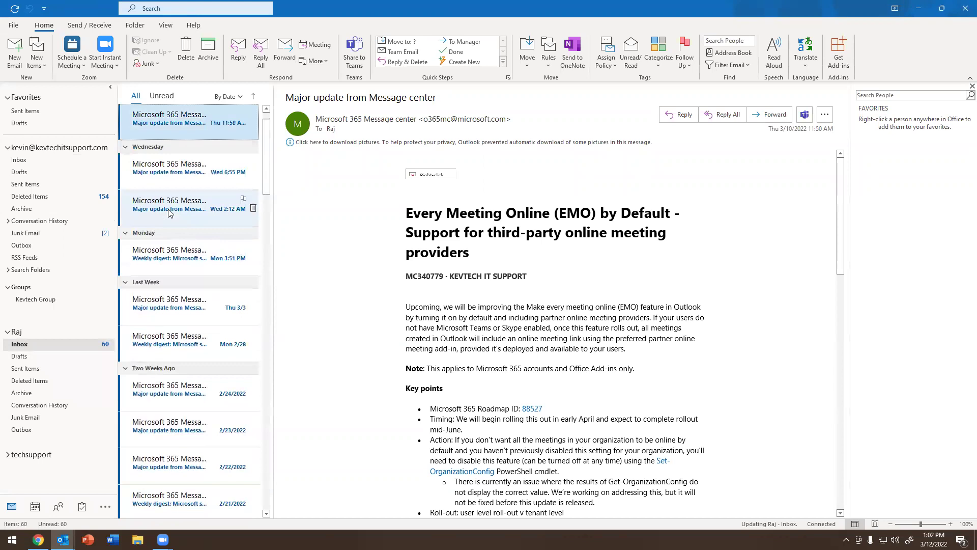
In Calendar, remove the shared calendar, dismiss the not-found error, then switch to People
left_click(36, 507)
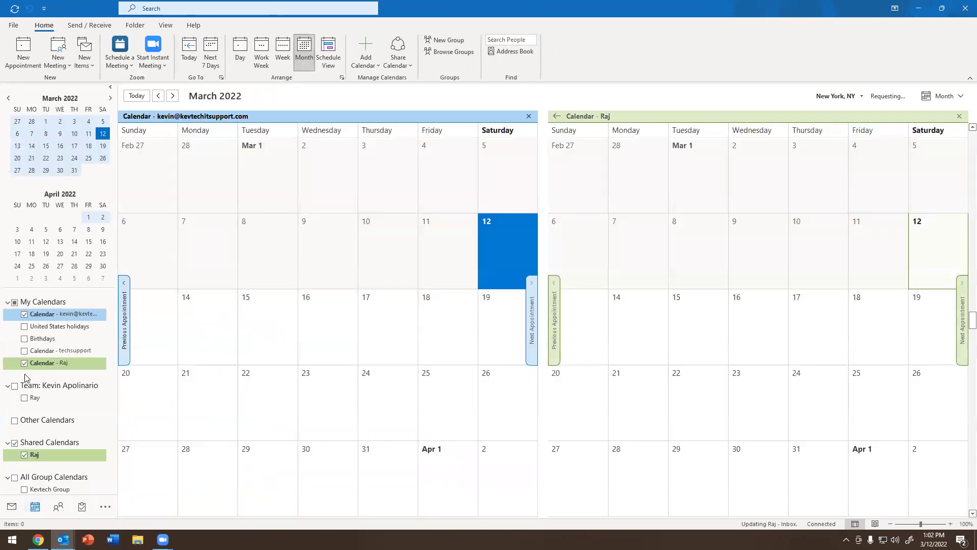
right_click(27, 444)
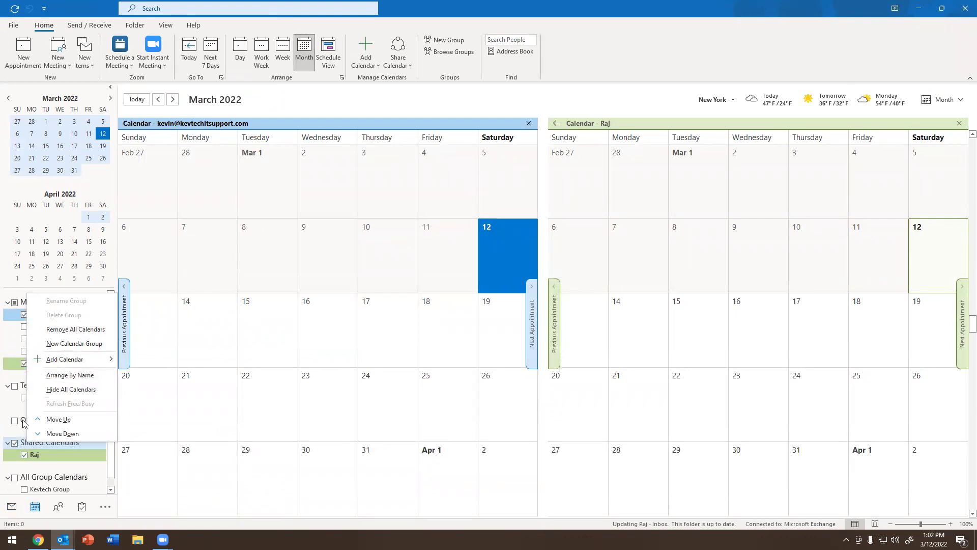
left_click(21, 451)
right_click(32, 453)
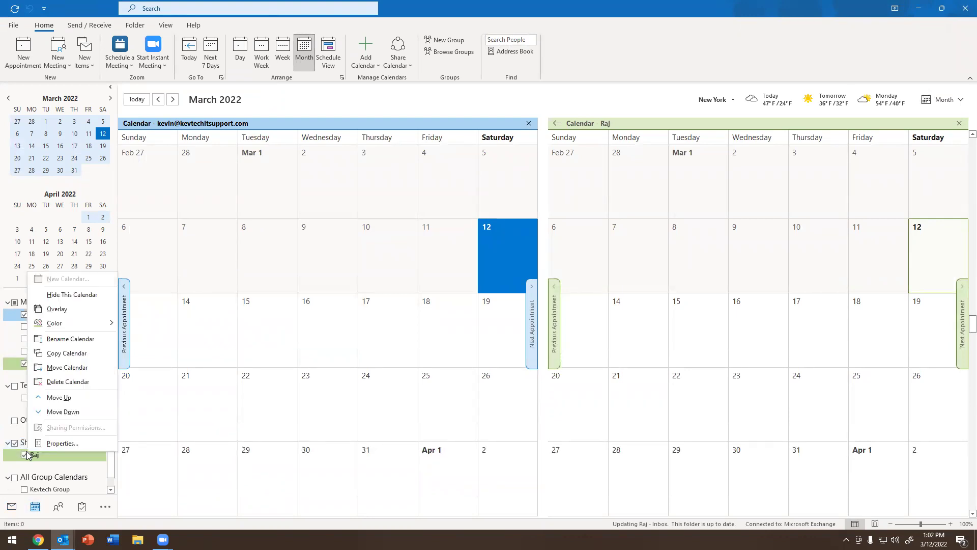
left_click(71, 384)
mouse_move(57, 508)
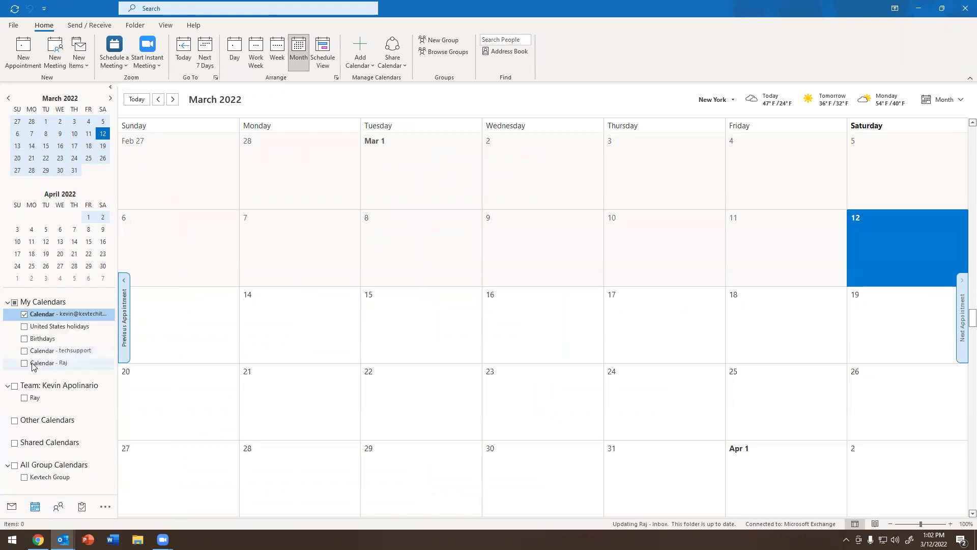
left_click(25, 364)
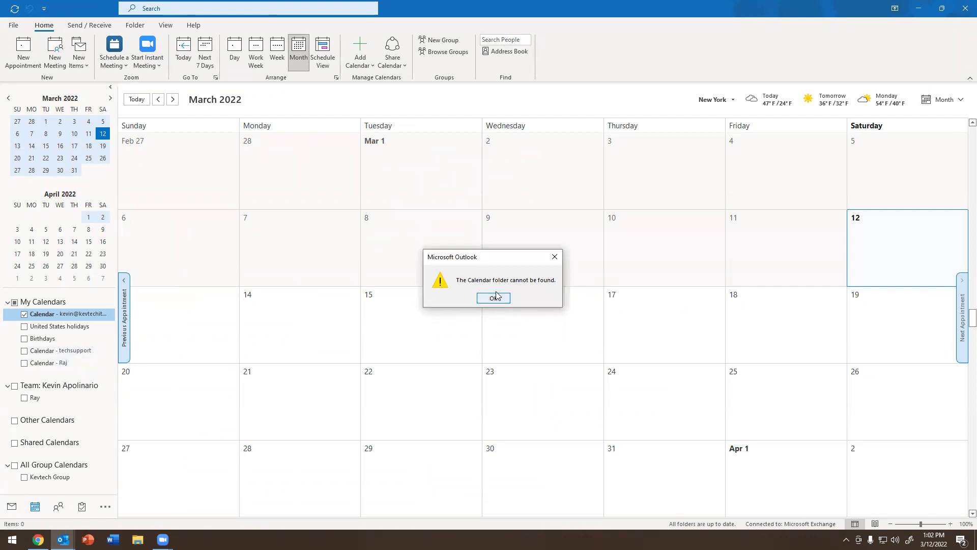
left_click(494, 299)
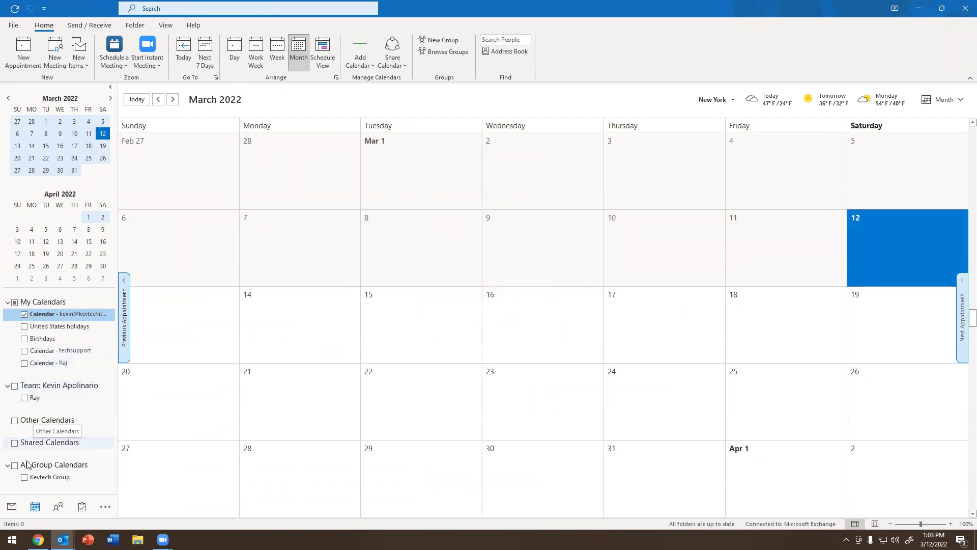
left_click(58, 507)
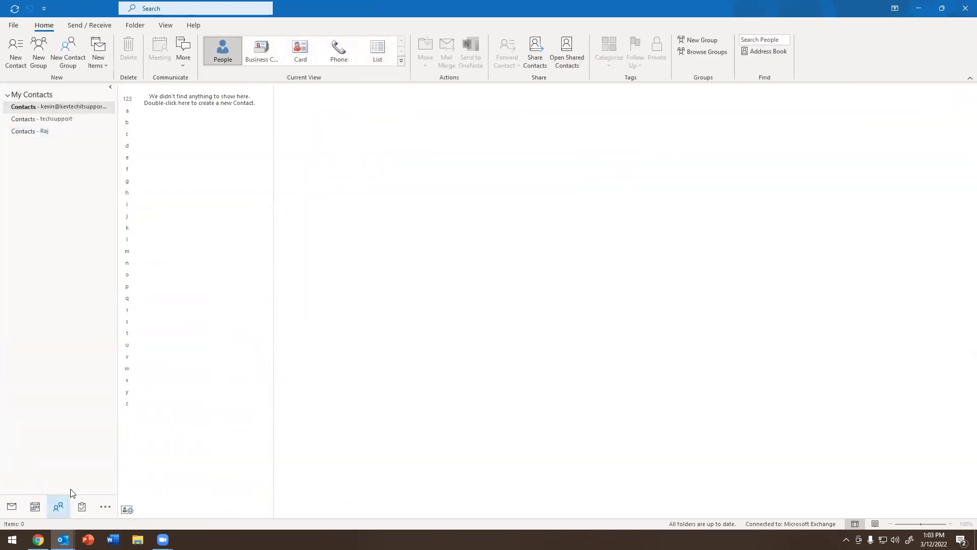
Visit the Tasks and People views, then return to the March 2022 calendar month view
left_click(82, 506)
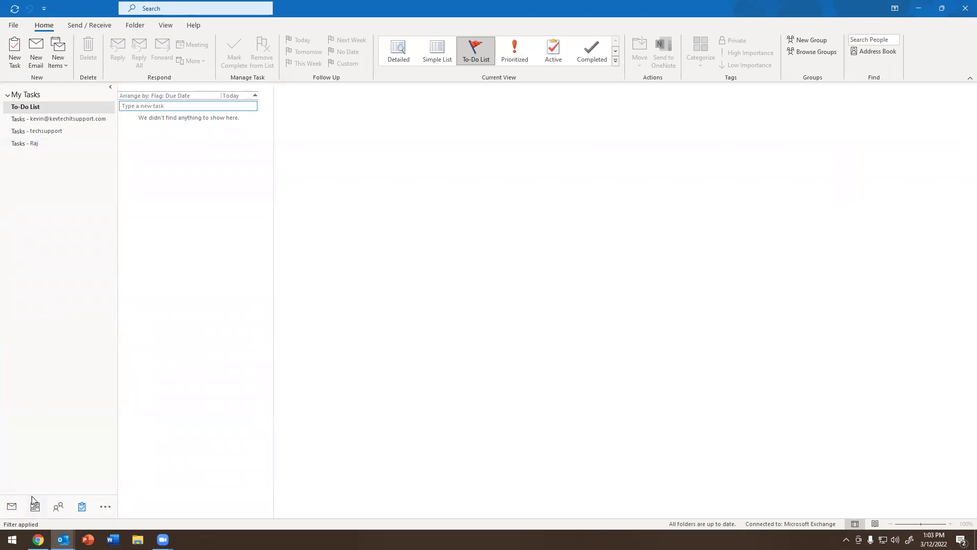
left_click(58, 506)
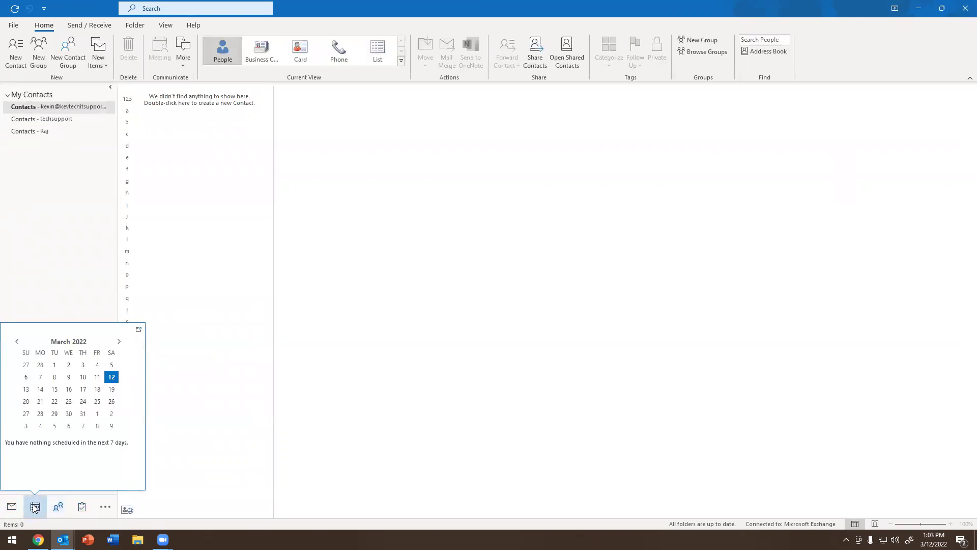
left_click(34, 507)
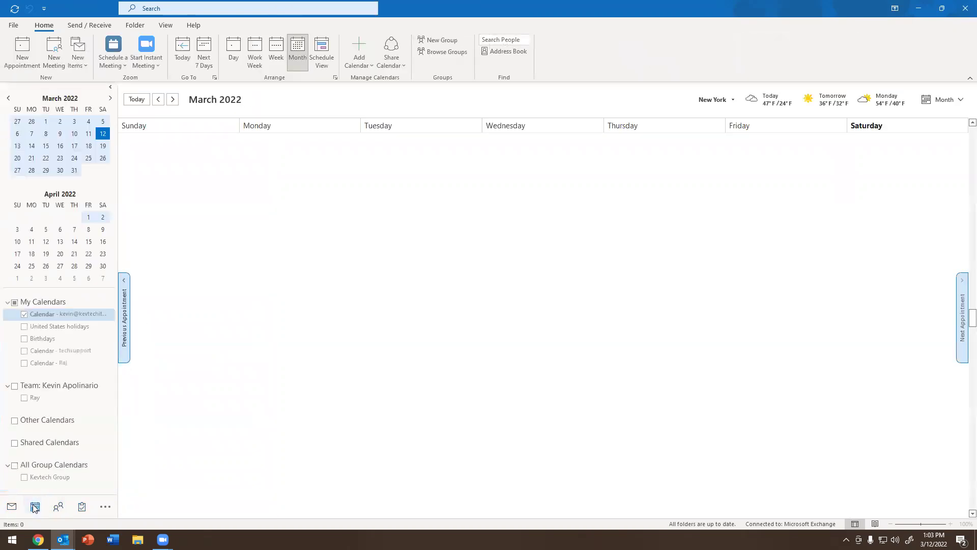
Try to show the colleague's calendar, dismiss the folder-not-found error, and close Outlook
left_click(24, 363)
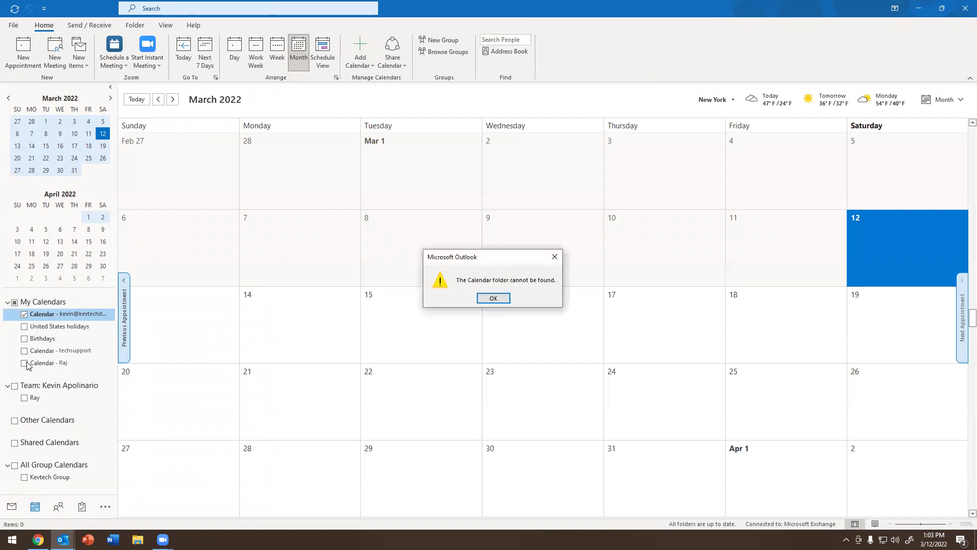
left_click(490, 299)
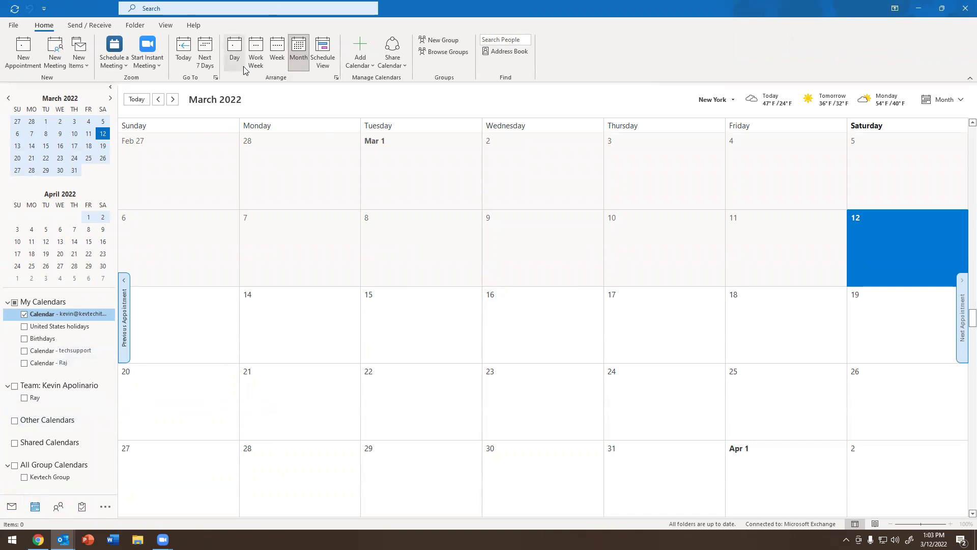
left_click(359, 65)
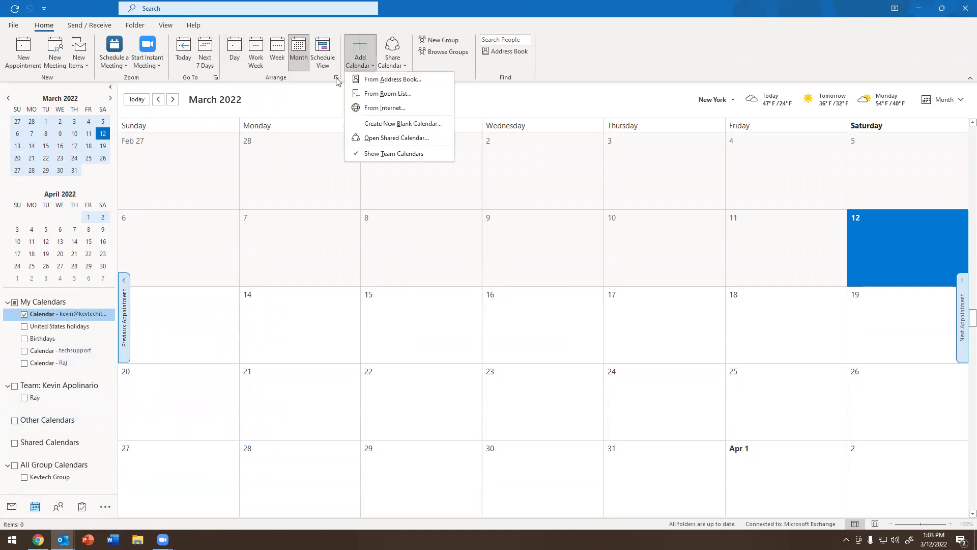
left_click(964, 6)
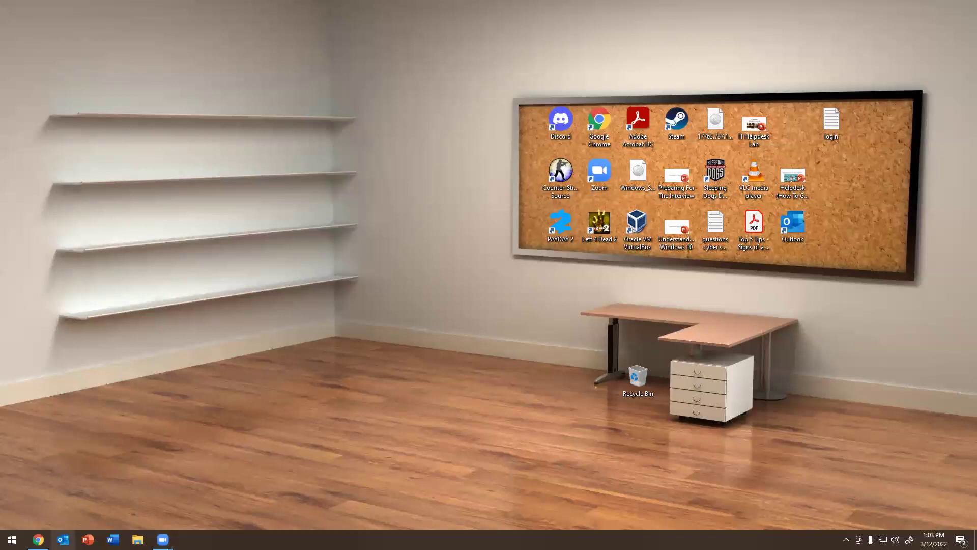
Relaunch Outlook and show the colleague's March 2022 calendar beside your own
left_click(63, 539)
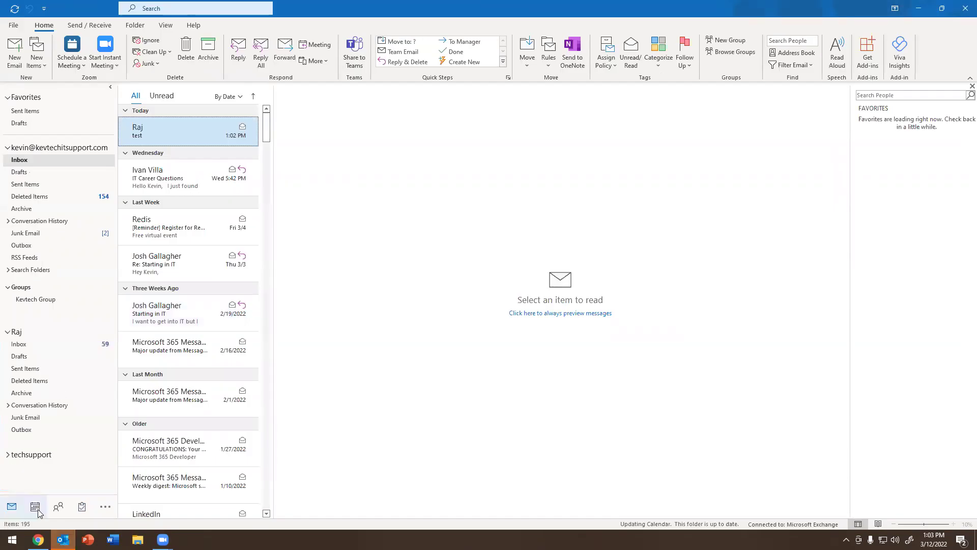
left_click(37, 509)
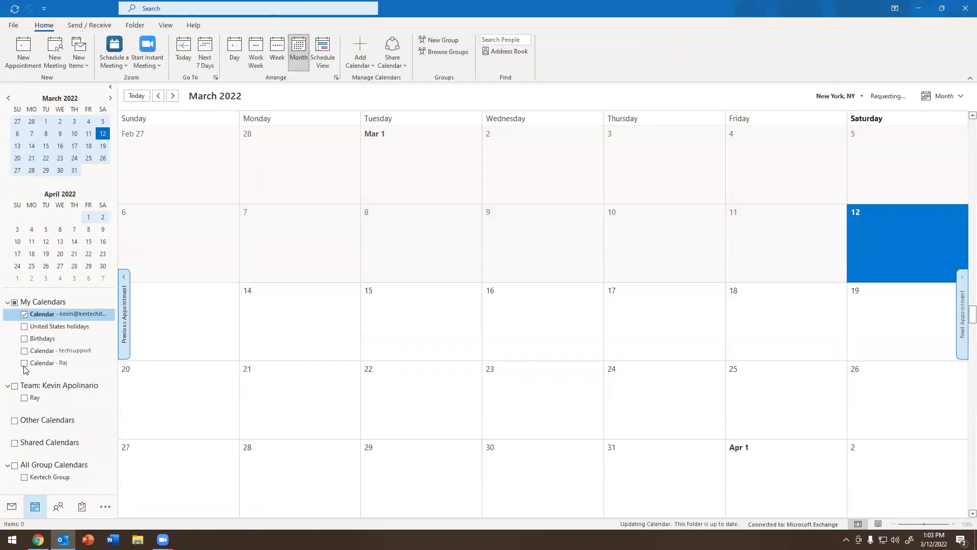
left_click(24, 363)
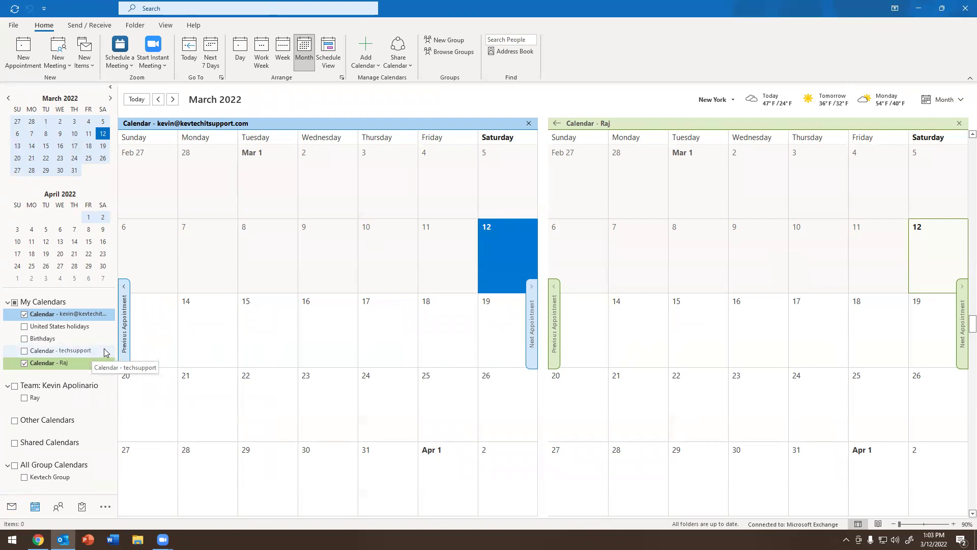
right_click(38, 360)
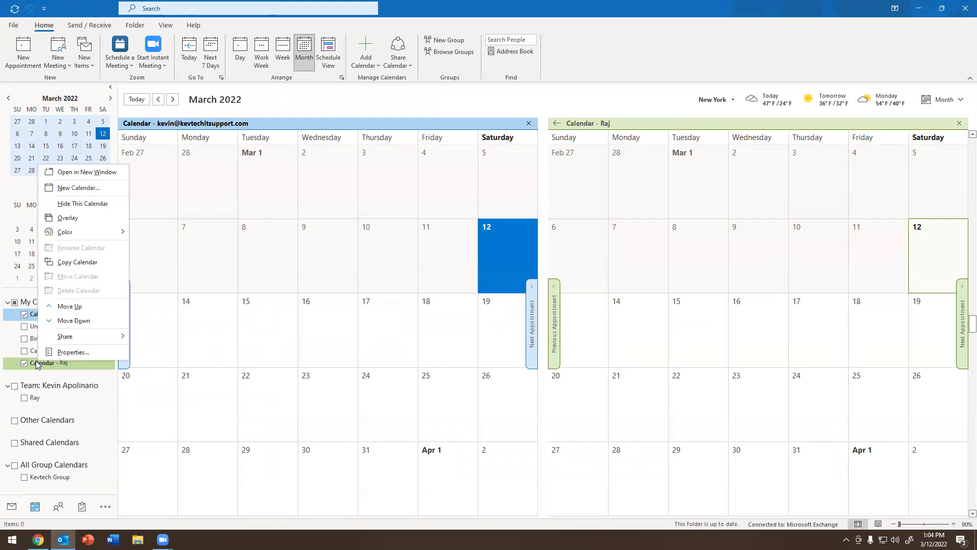
left_click(69, 352)
left_click(476, 152)
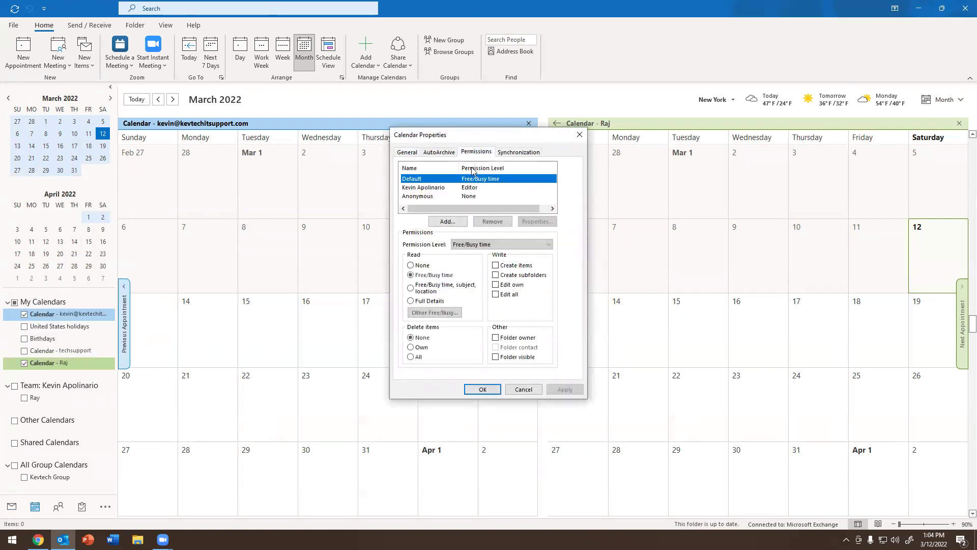
left_click(430, 187)
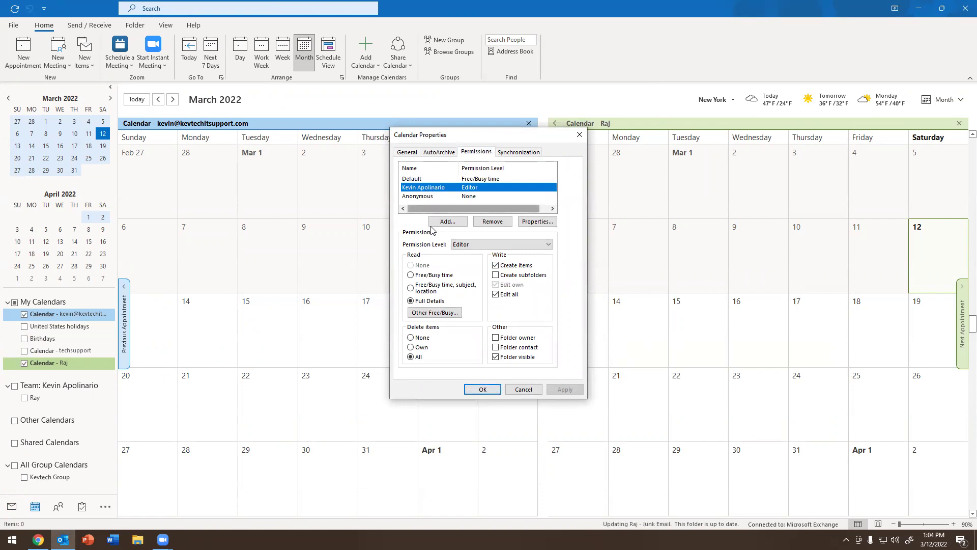
left_click(484, 245)
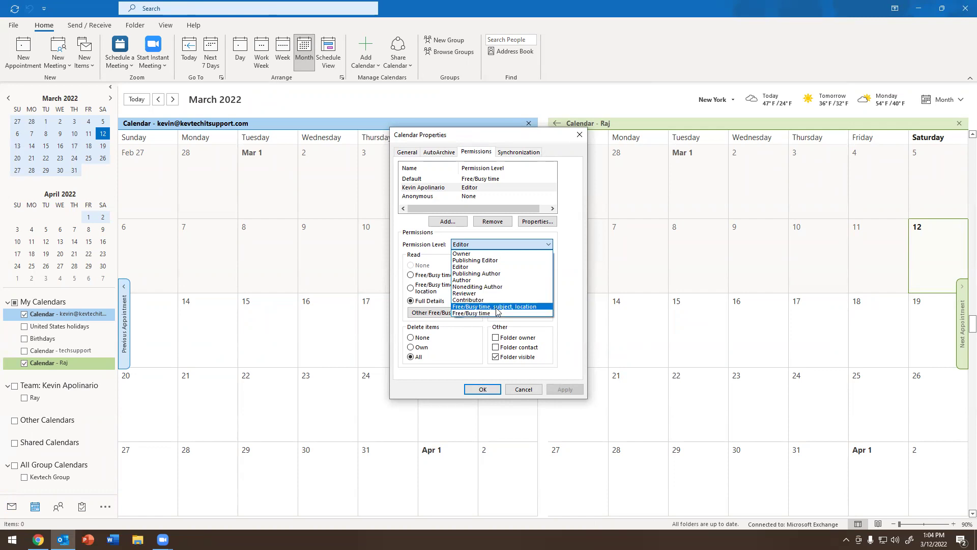
left_click(524, 389)
left_click(524, 389)
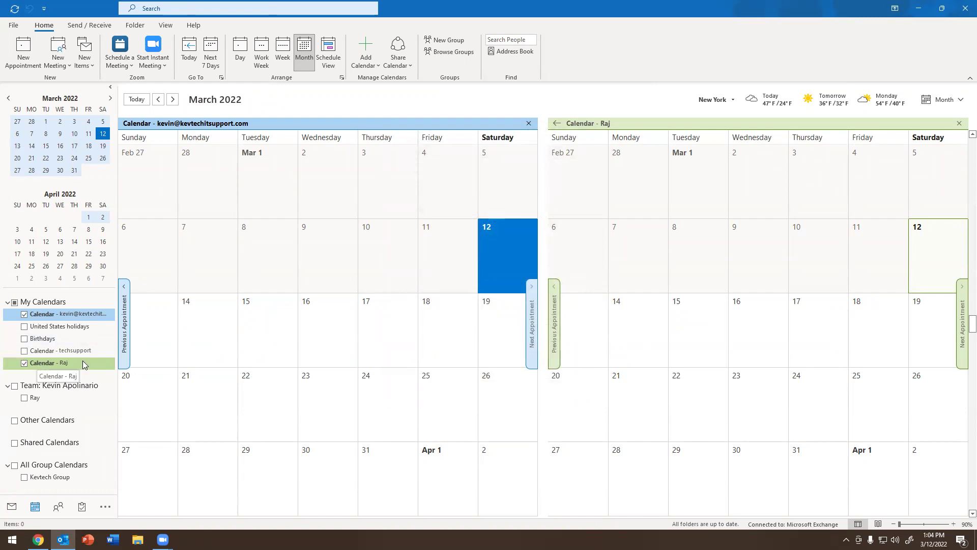
Open the colleague's calendar as a shared calendar, picking them from the address list
left_click(406, 69)
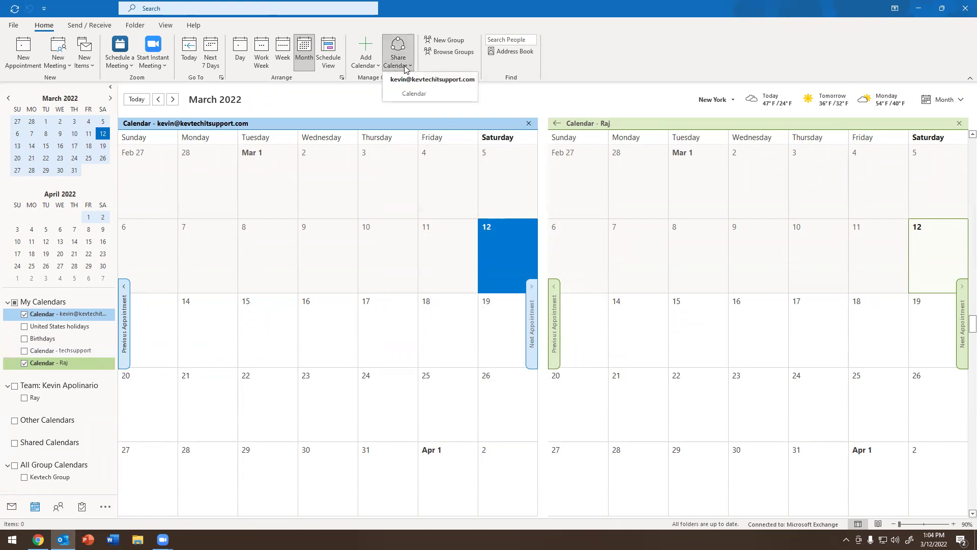
left_click(375, 69)
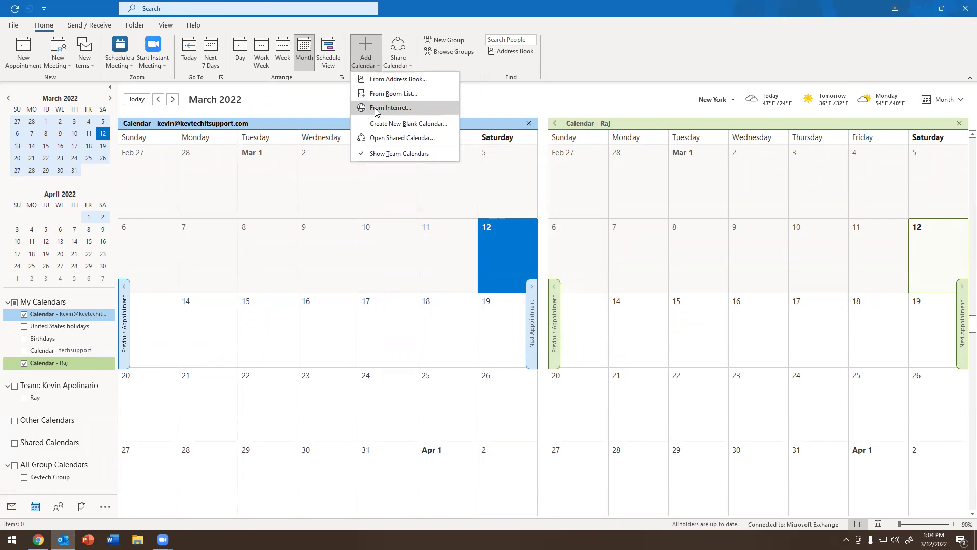
left_click(377, 139)
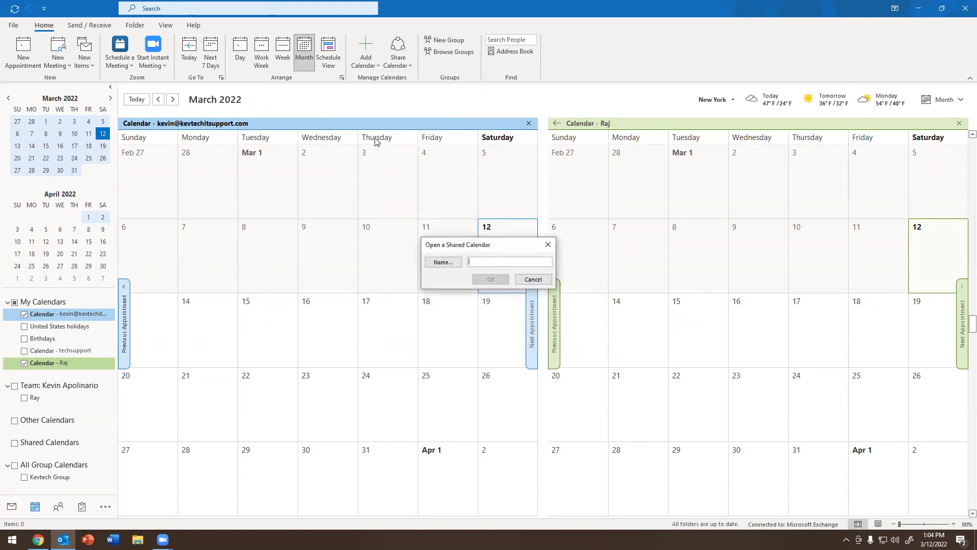
left_click(431, 262)
scroll(390, 259, "down", 2)
left_click(350, 282)
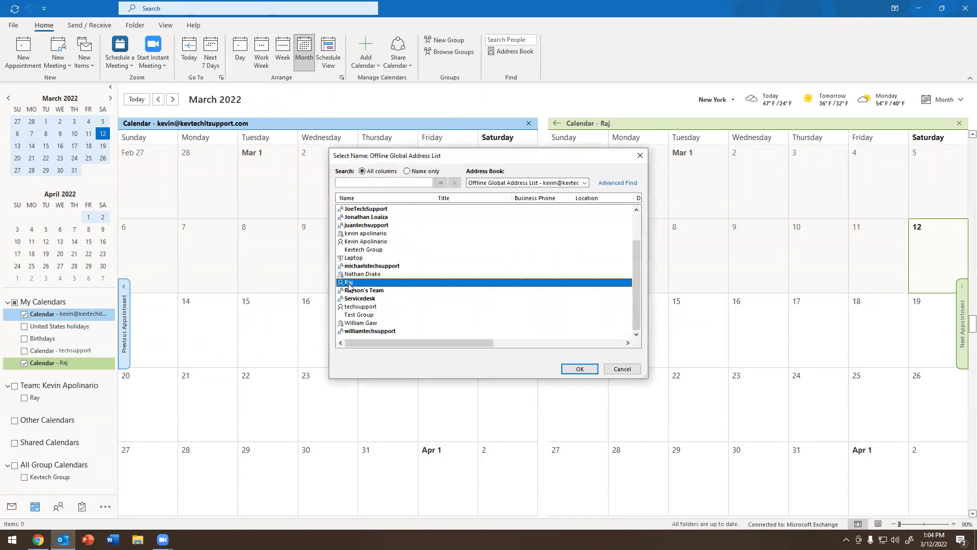
left_click(573, 370)
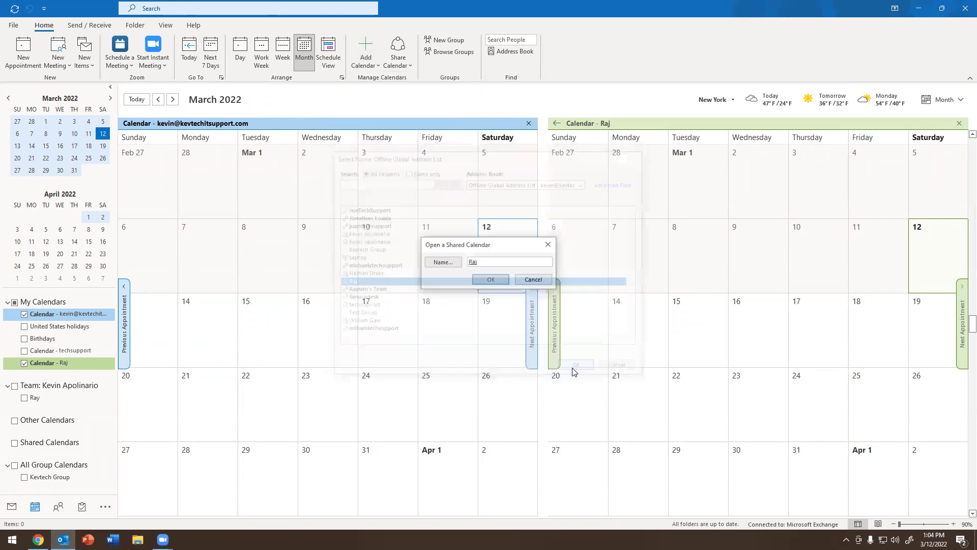
left_click(491, 279)
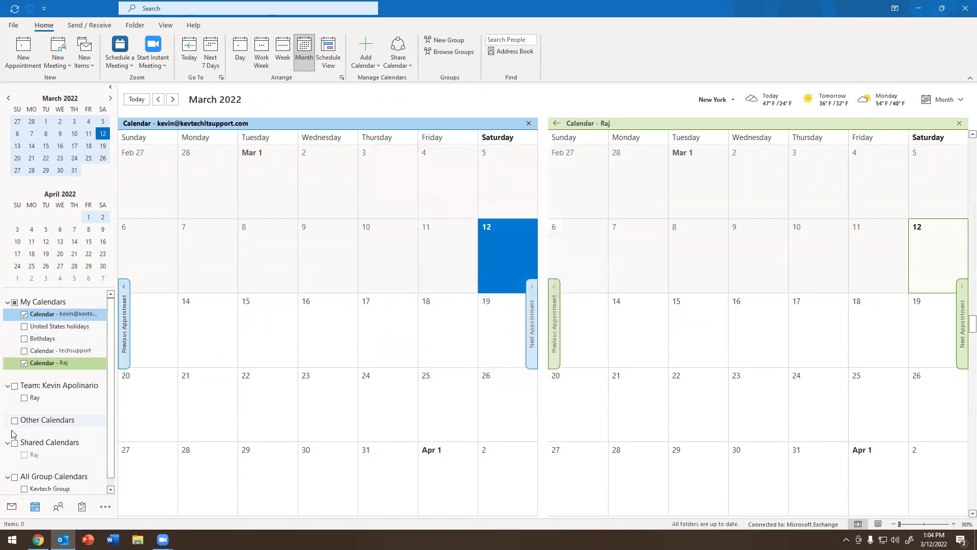
Show the new shared calendar as a third pane beside the other two calendars
left_click(23, 454)
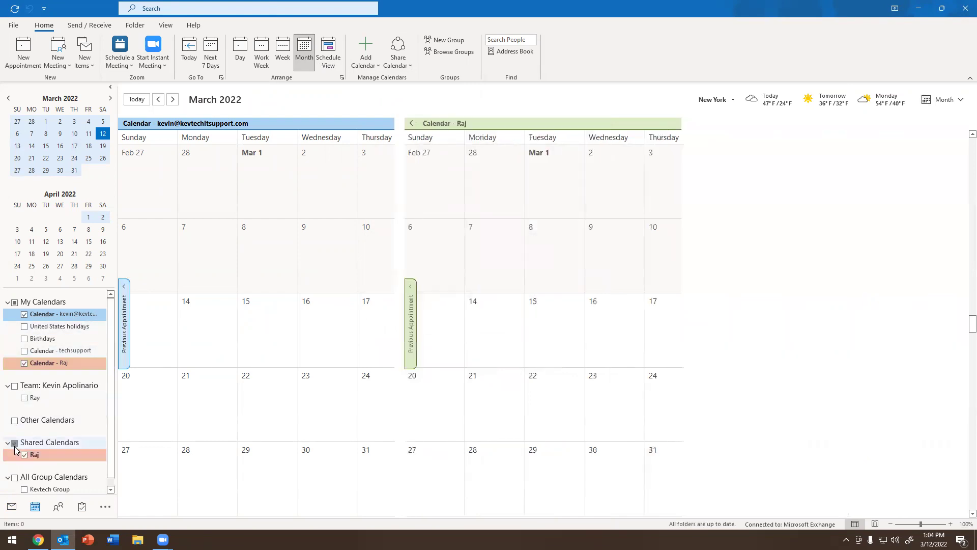
left_click(24, 363)
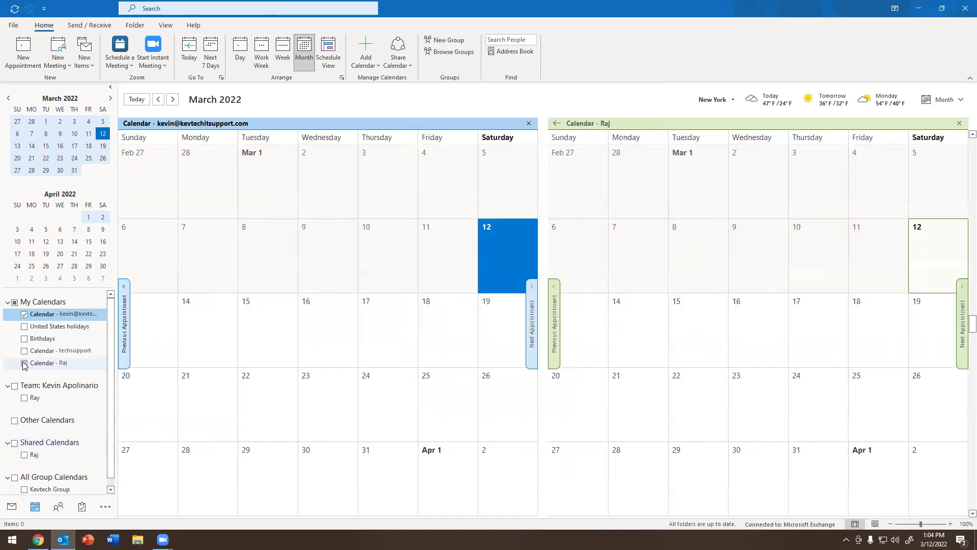
left_click(24, 363)
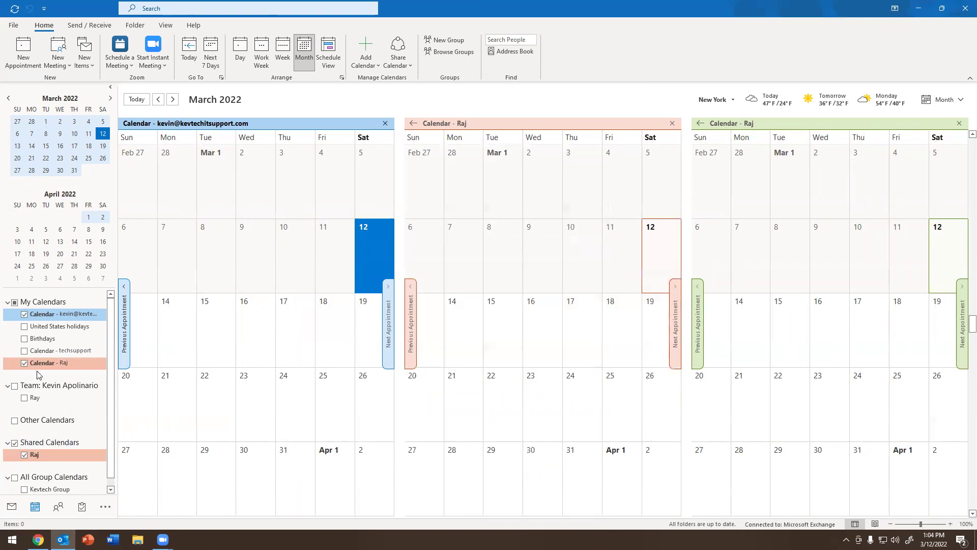
scroll(70, 406, "up", 1)
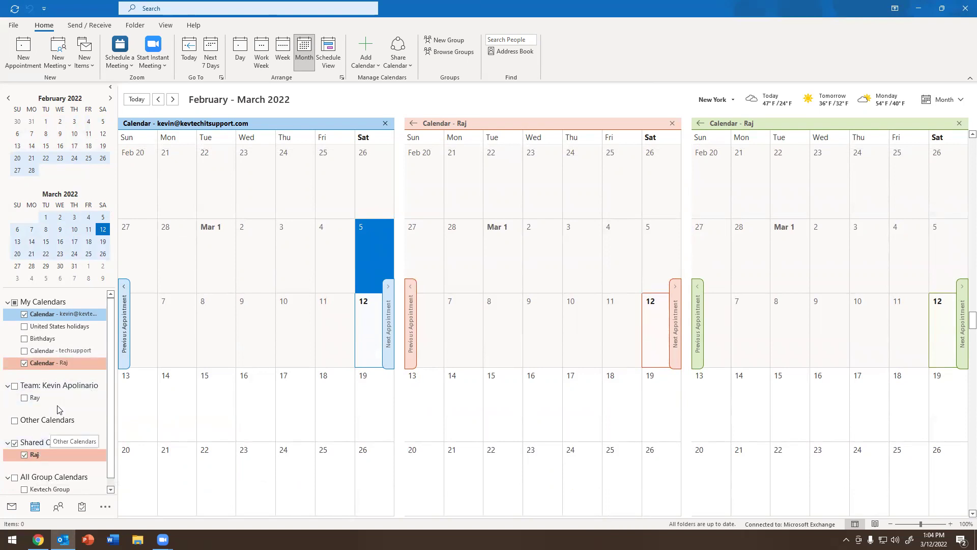
left_click(12, 507)
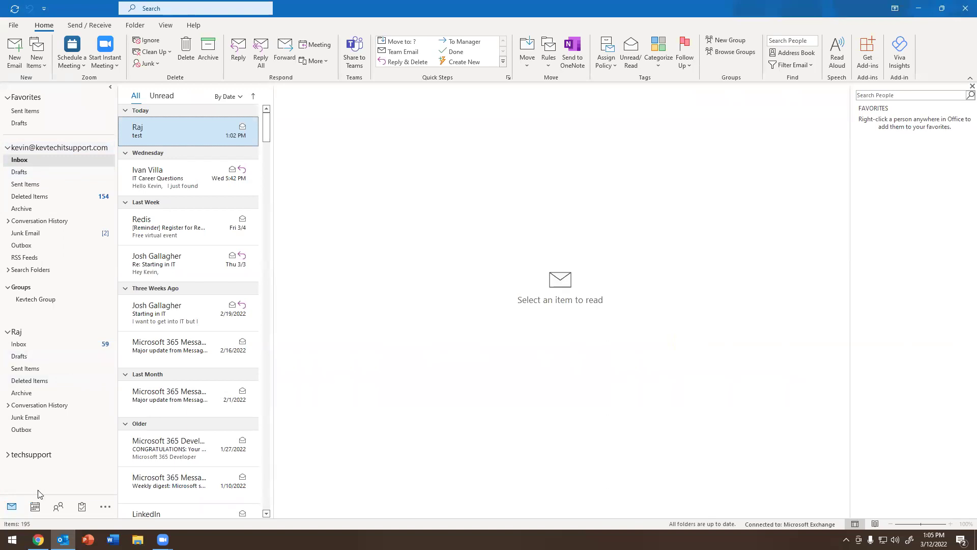
left_click(35, 507)
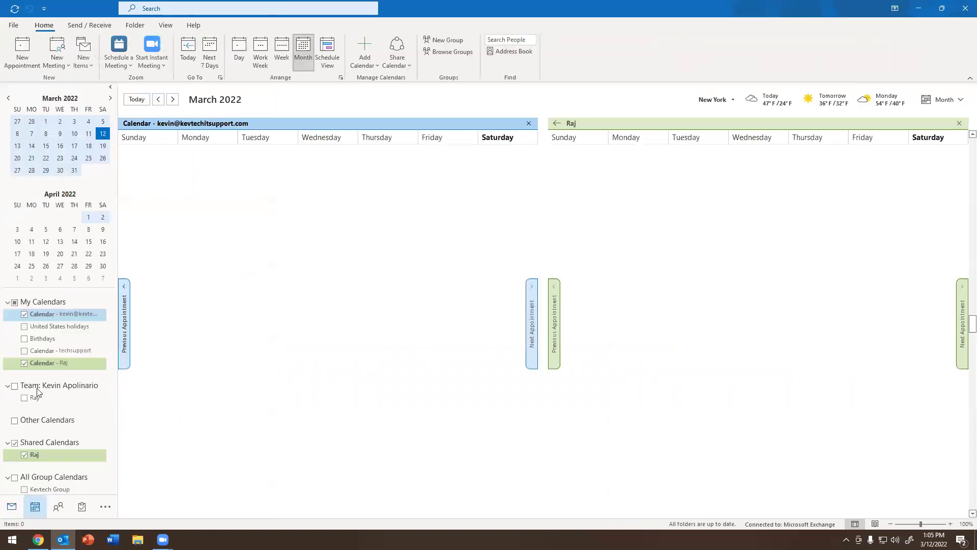
right_click(54, 316)
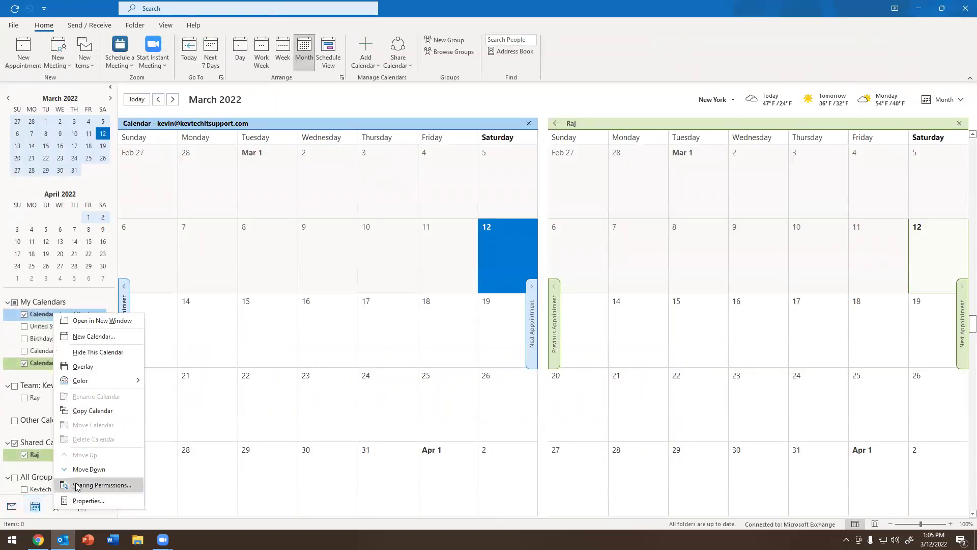
left_click(488, 154)
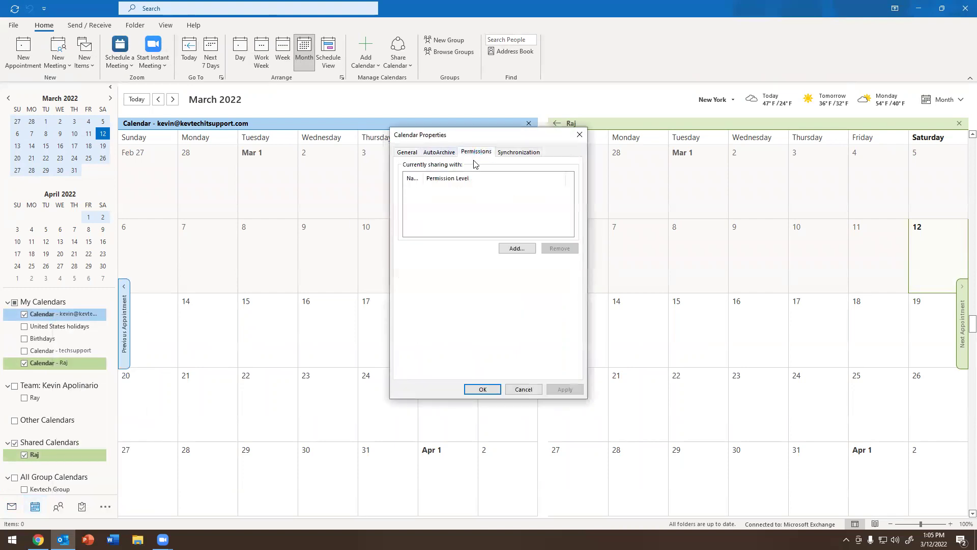
left_click(518, 249)
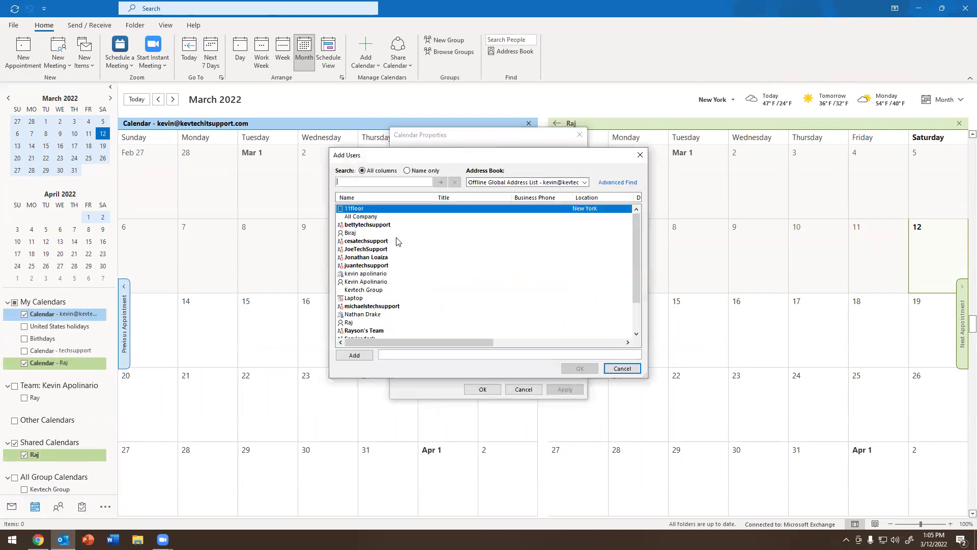
scroll(399, 249, "down", 3)
left_click(359, 283)
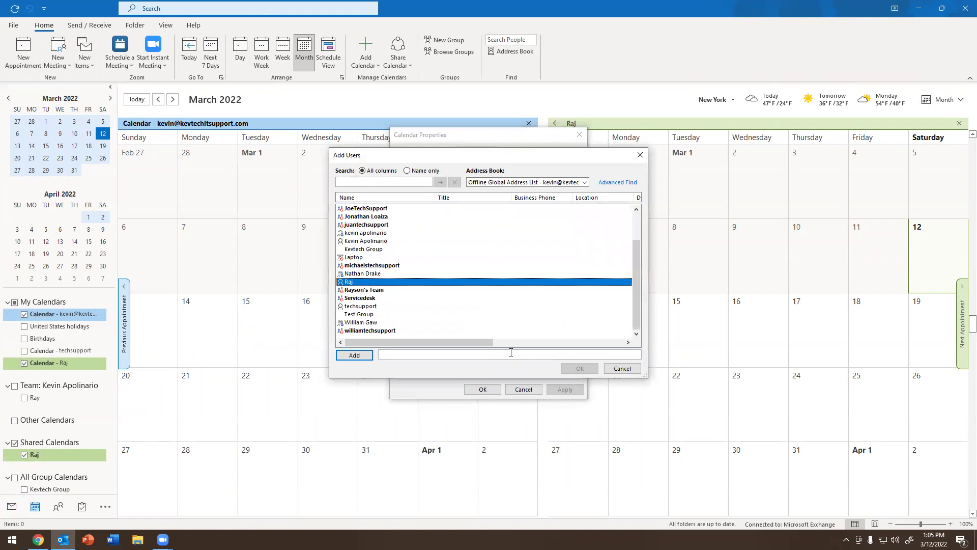
left_click(354, 355)
left_click(579, 368)
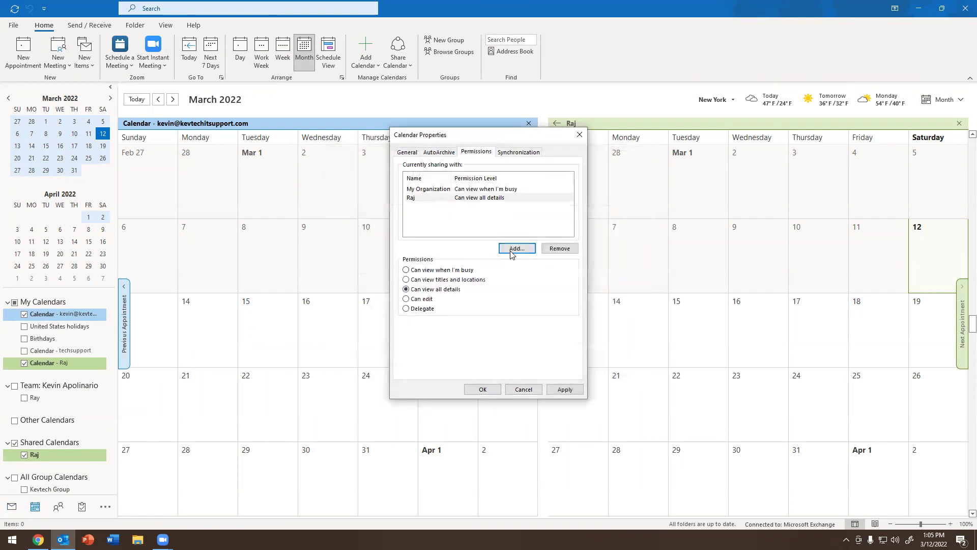
left_click(417, 299)
left_click(412, 289)
left_click(524, 389)
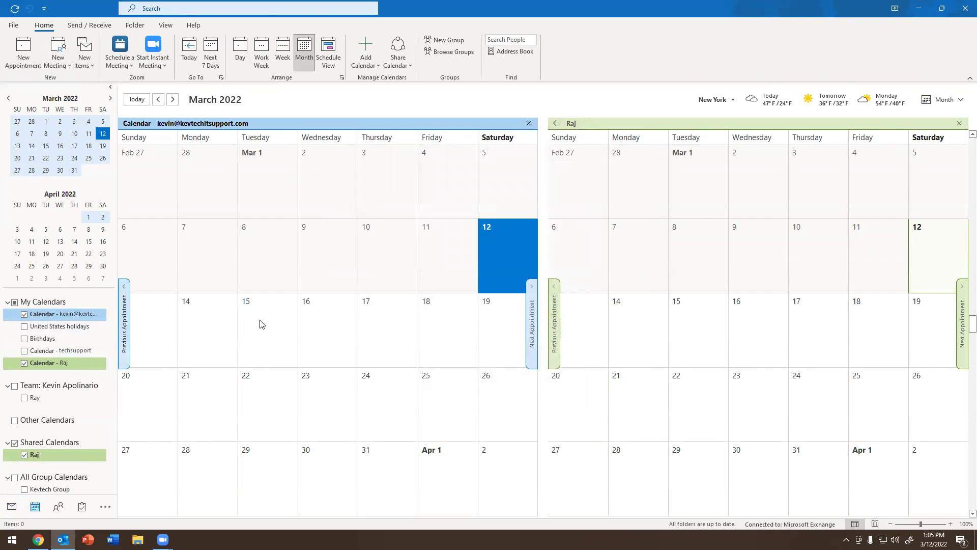
Open Delegate Access from Account Settings on the File page
left_click(12, 507)
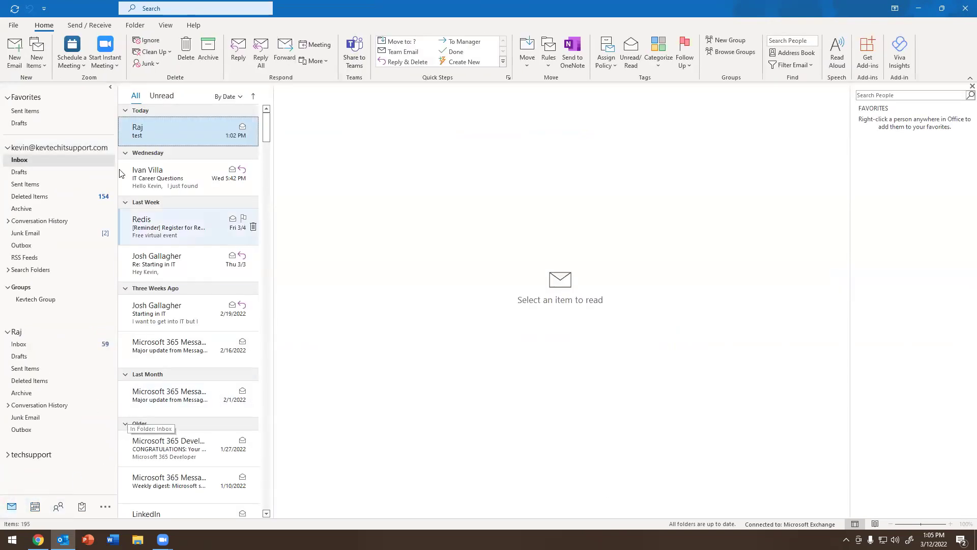
left_click(15, 28)
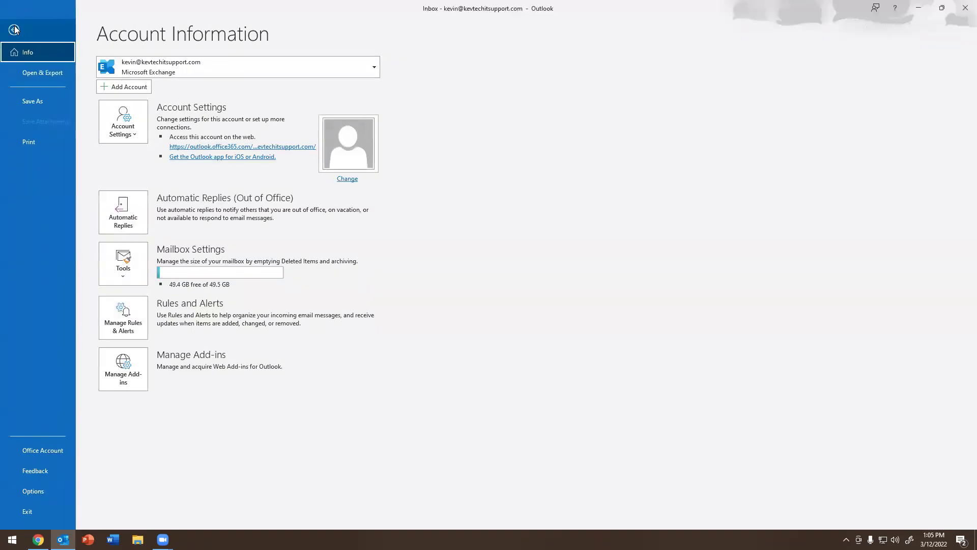
left_click(122, 179)
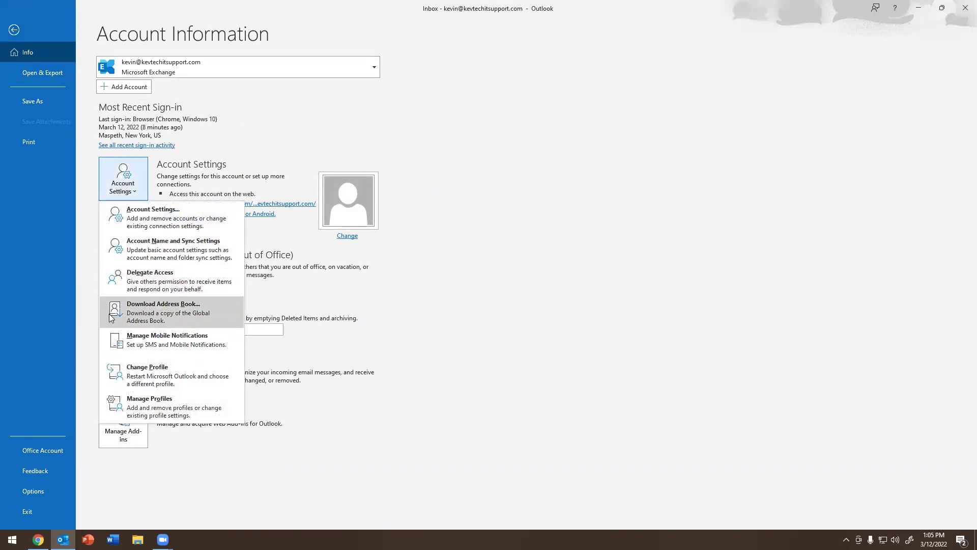
left_click(152, 281)
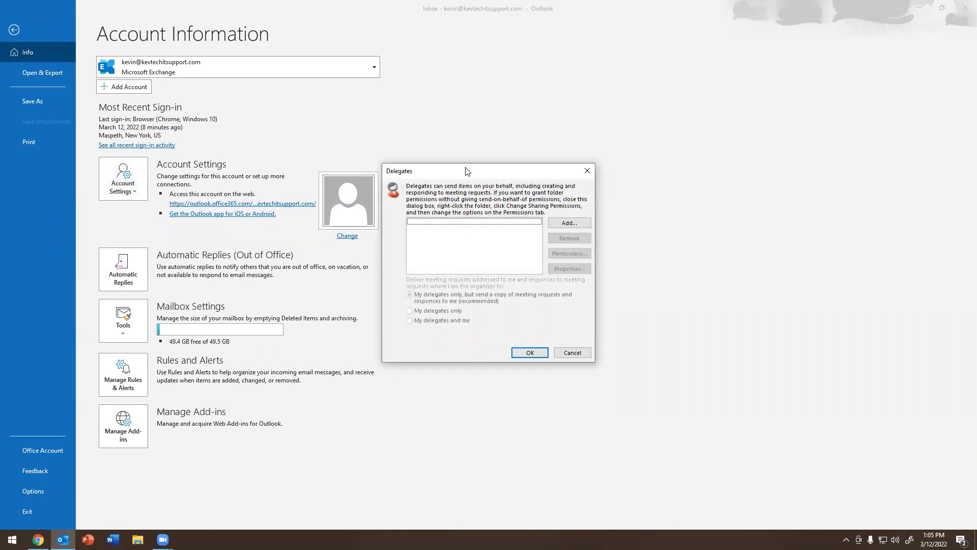
left_click_drag(468, 171, 210, 70)
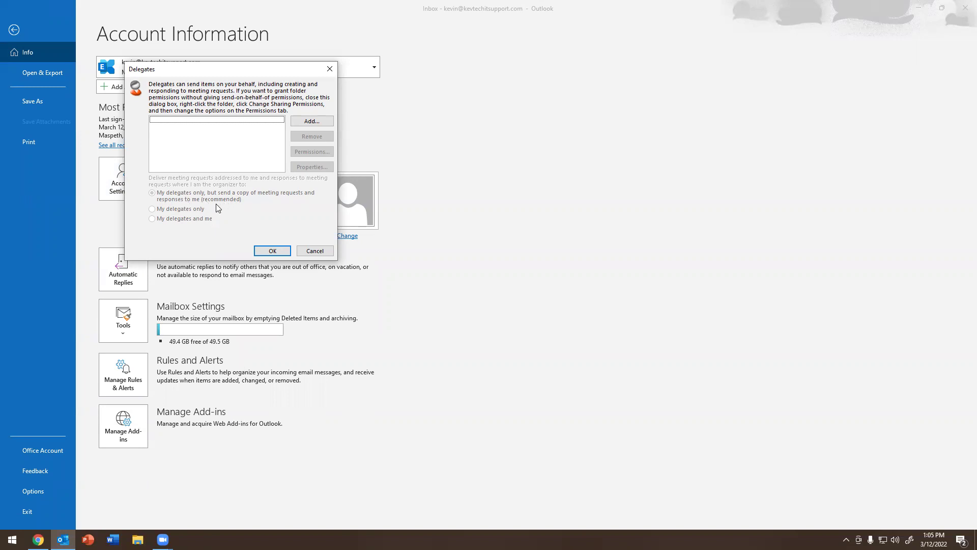
Add the colleague from the address list as a new delegate
left_click(312, 121)
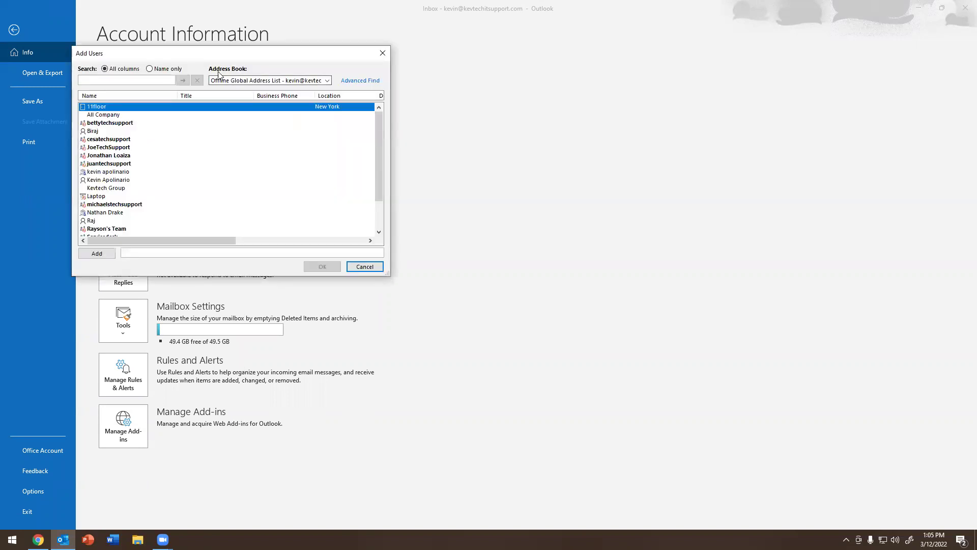
left_click_drag(194, 59, 500, 64)
scroll(464, 153, "down", 2)
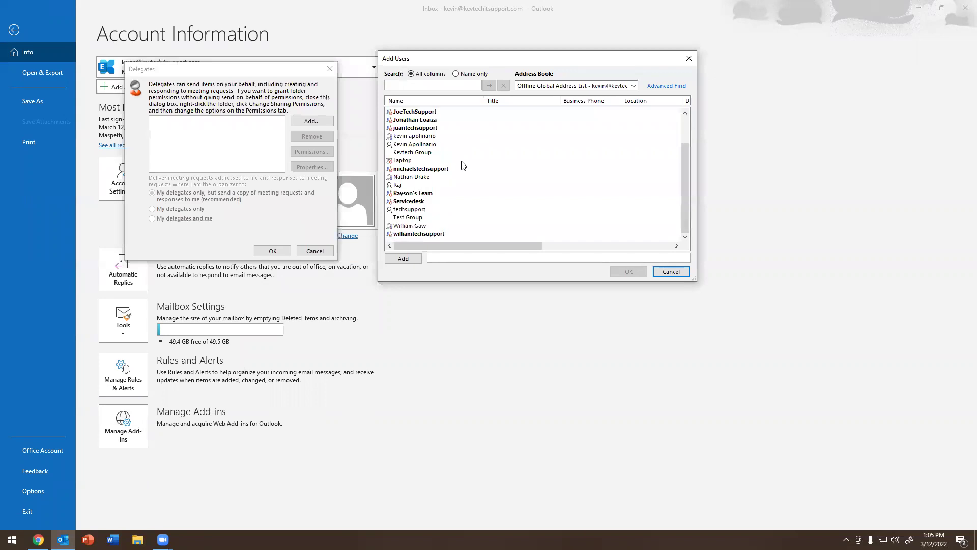
left_click(402, 186)
left_click(418, 263)
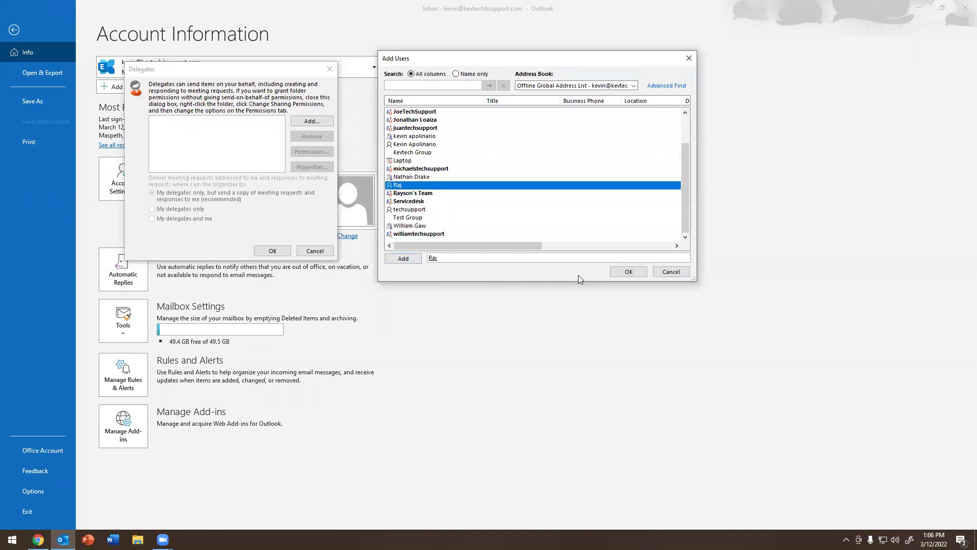
left_click(621, 274)
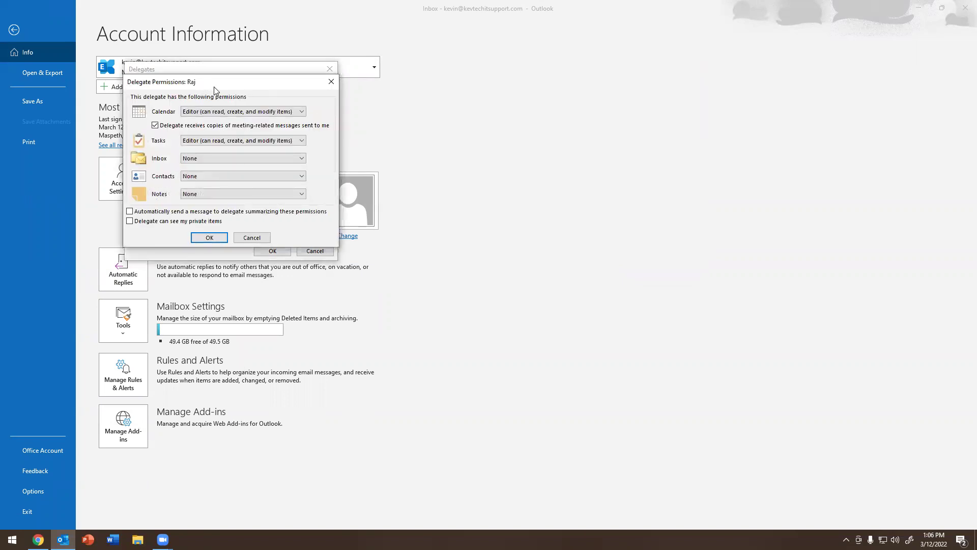
Give the colleague Tasks access None, Calendar Editor, no meeting-message copies, and confirm
left_click_drag(214, 90, 440, 105)
left_click(439, 156)
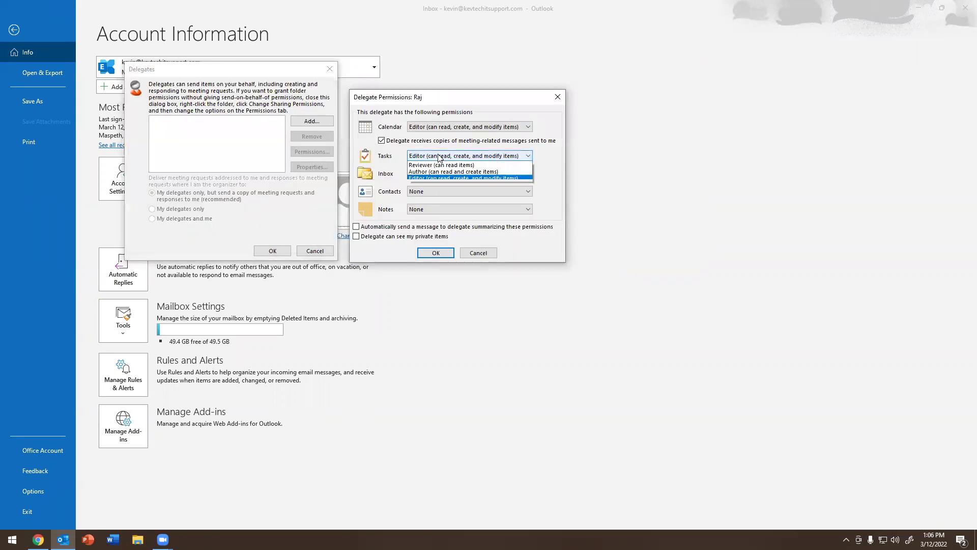
left_click(431, 165)
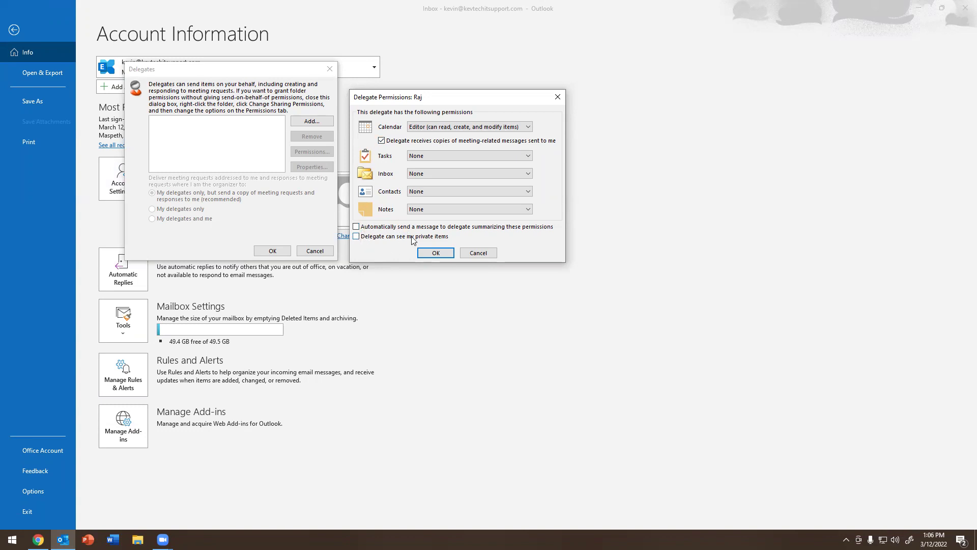
left_click(442, 127)
left_click(442, 127)
left_click(442, 127)
left_click(442, 128)
left_click(382, 140)
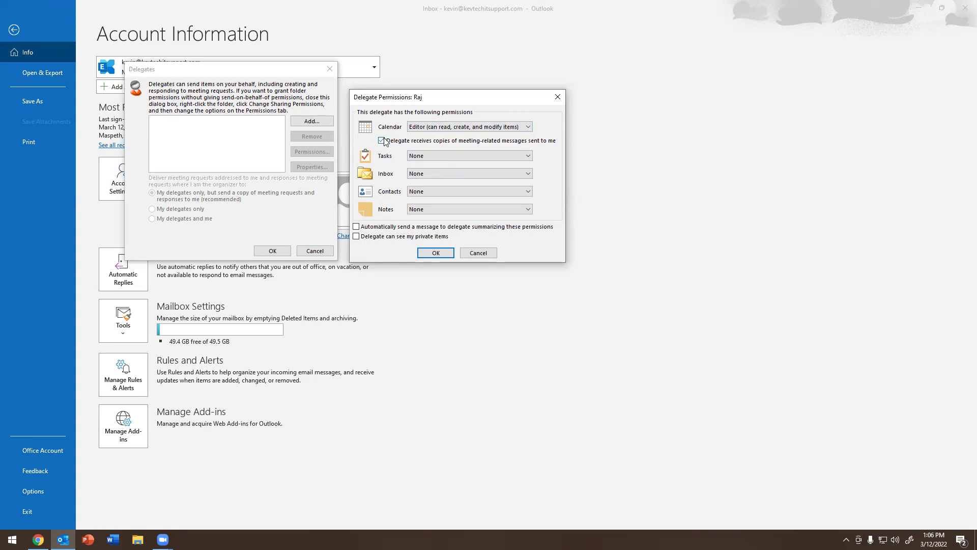
left_click(437, 253)
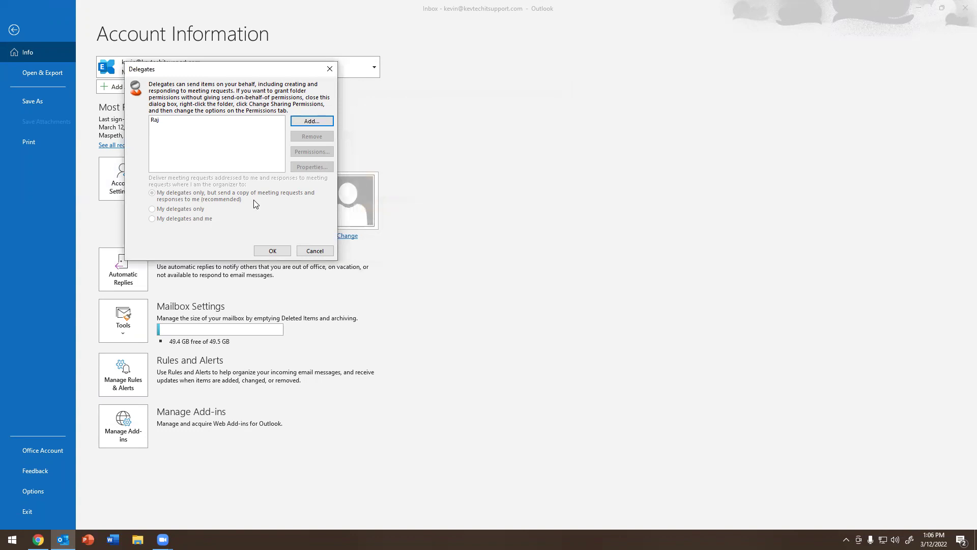
left_click(272, 252)
Save the delegate, then reopen Delegate Access to verify the colleague is listed and close it
left_click(270, 251)
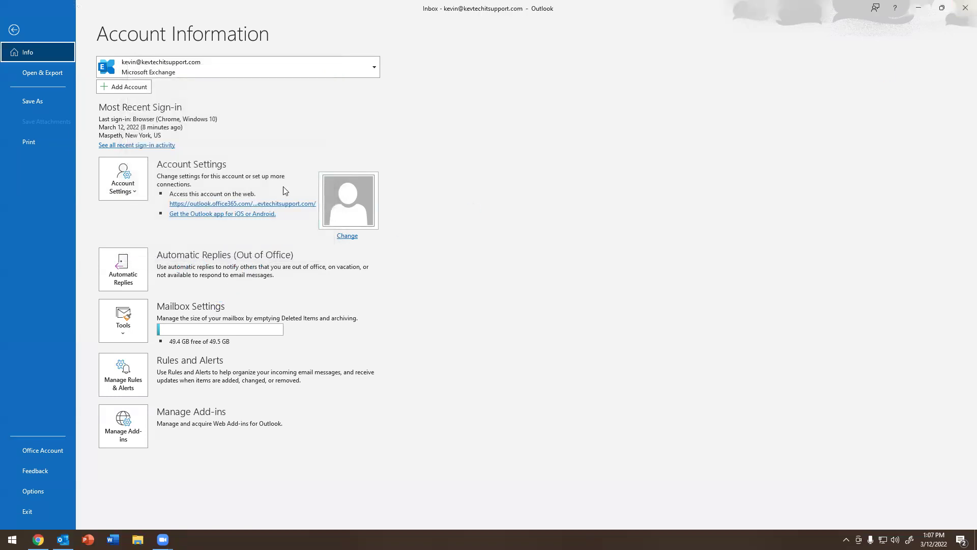
left_click(134, 186)
left_click(146, 288)
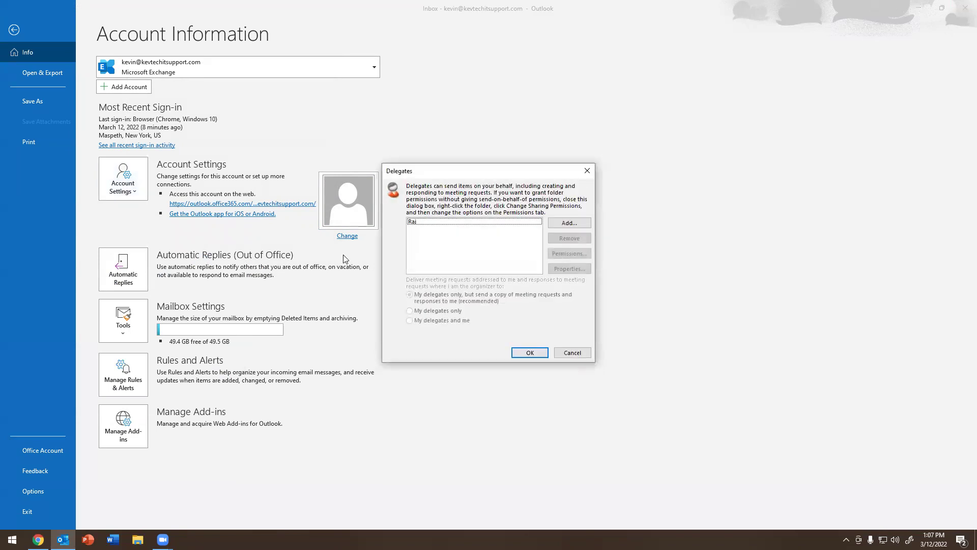
left_click(420, 223)
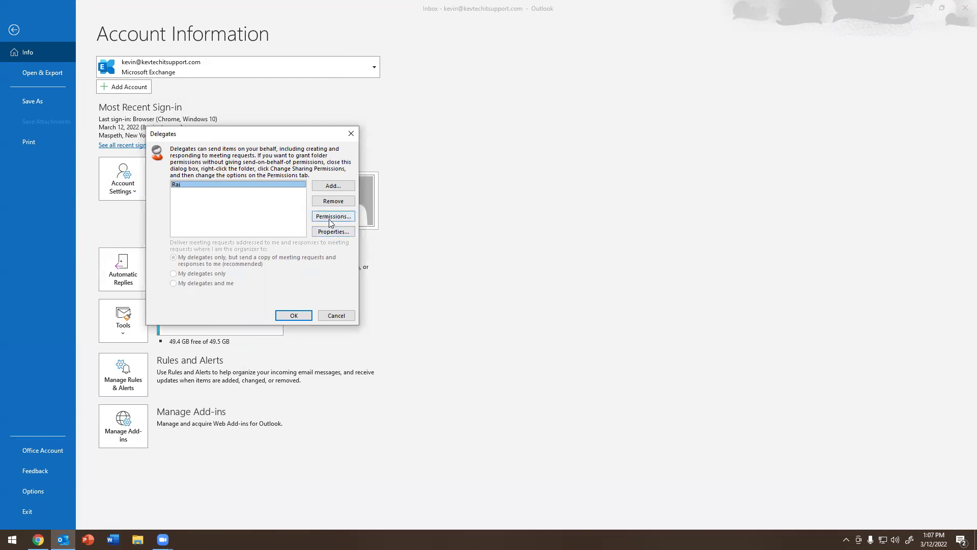
left_click(351, 133)
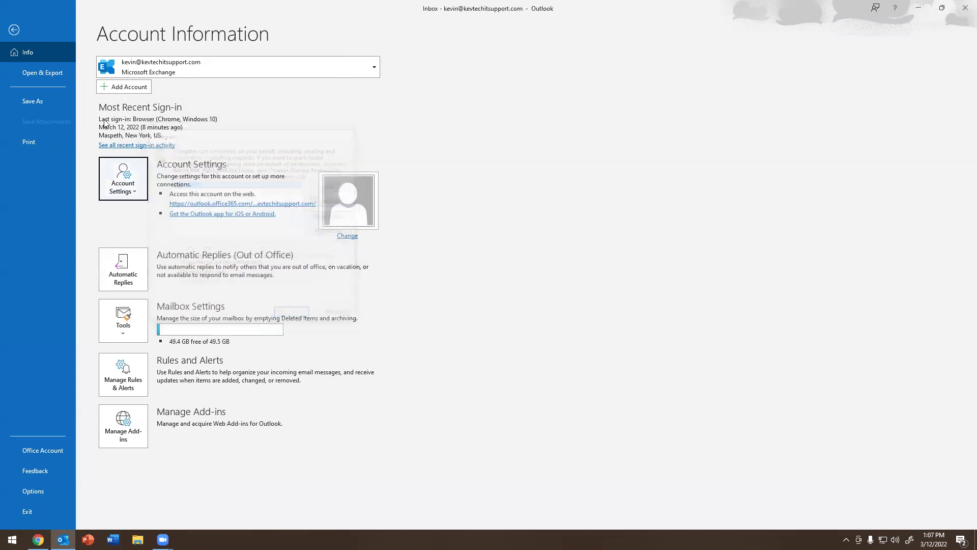
Leave the File view and close Outlook, returning to the Windows desktop
left_click(18, 32)
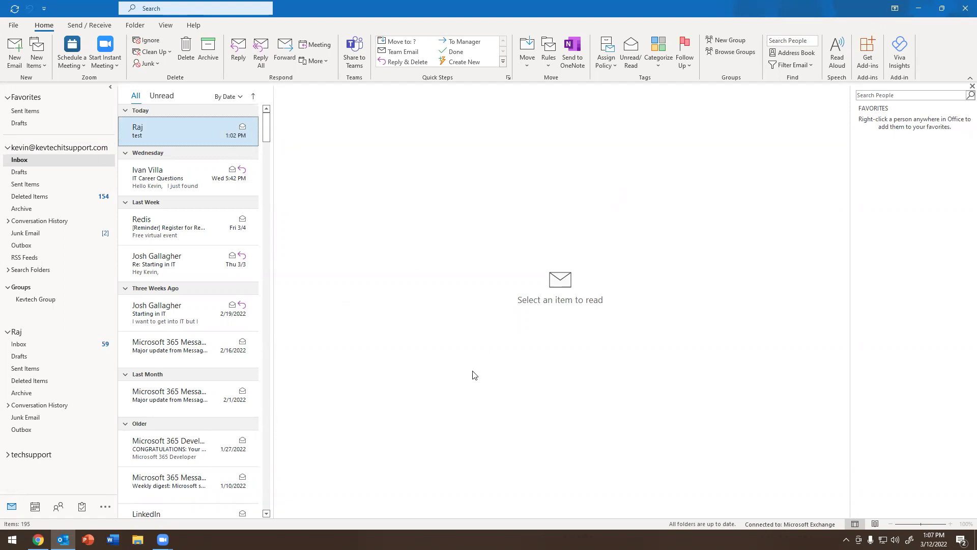
left_click(964, 6)
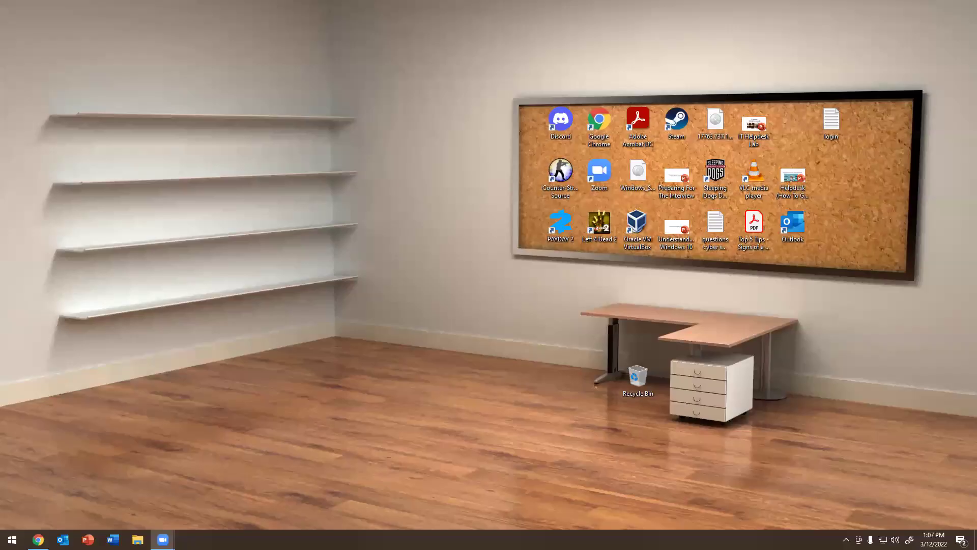